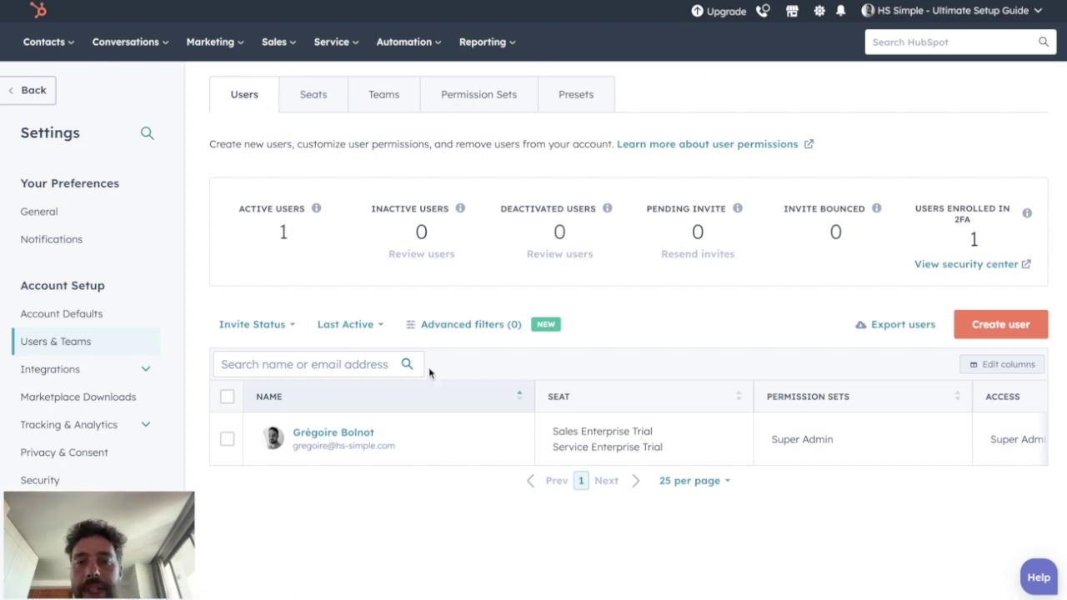
- Review the actions available for the existing user in the users list
{"action": "mouse_move", "coordinate": [410, 428]}
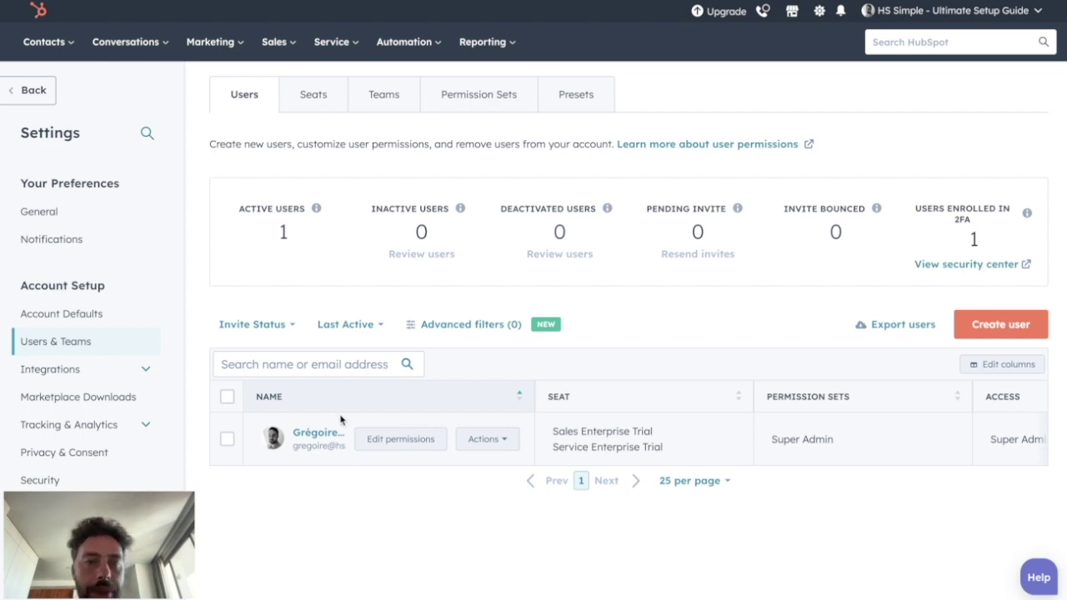
{"action": "left_click", "coordinate": [485, 439]}
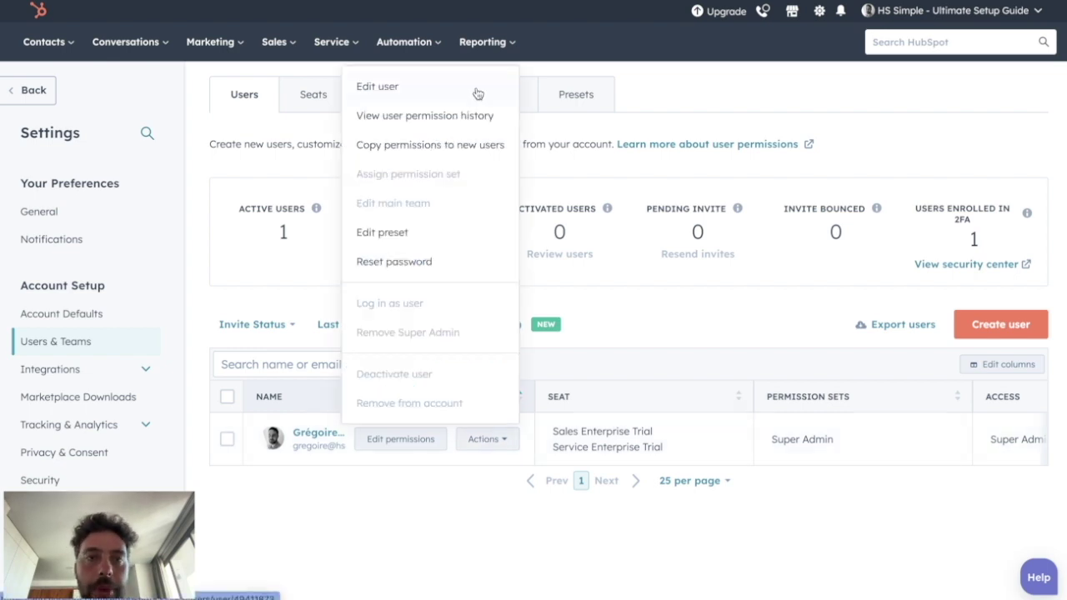
{"action": "left_click", "coordinate": [461, 497]}
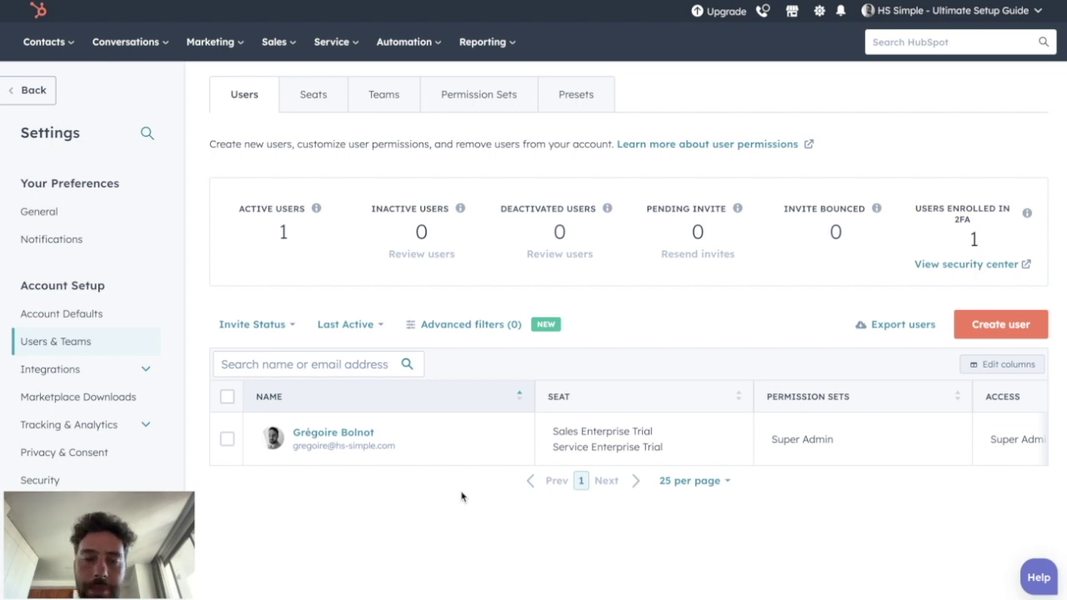
{"action": "mouse_move", "coordinate": [439, 463]}
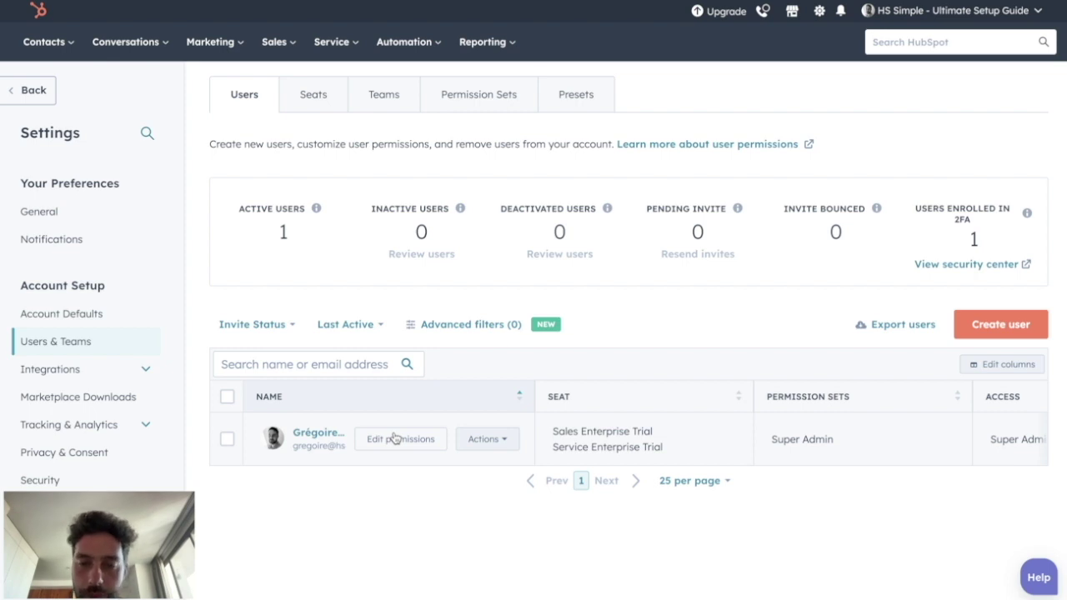
- Examine the account's seats, checking the Sales Enterprise and Service Enterprise seat counts and limits
{"action": "left_click", "coordinate": [306, 98]}
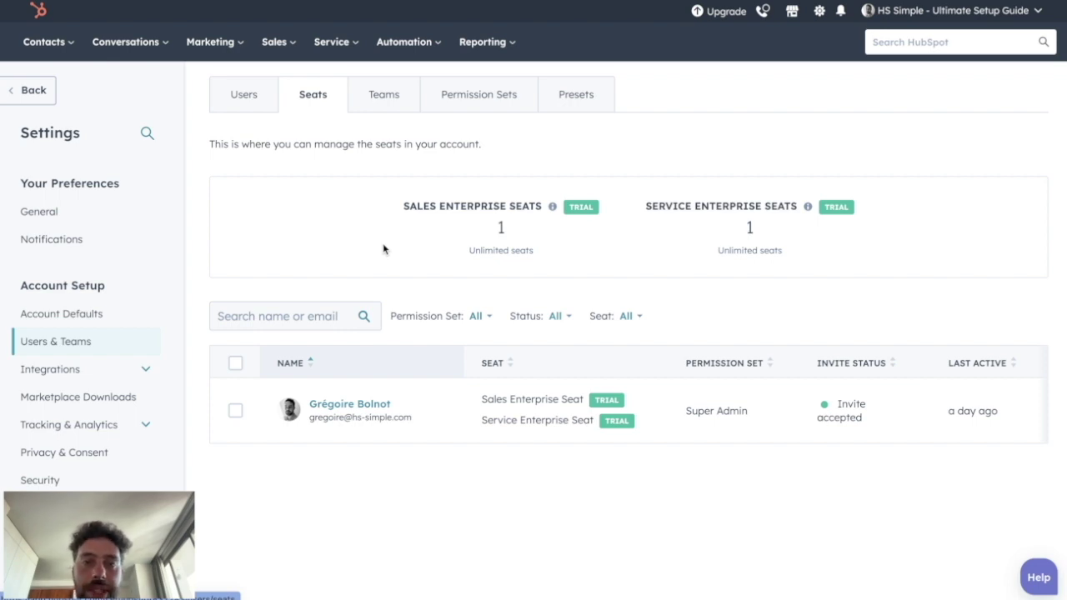
{"action": "left_click_drag", "start_coordinate": [403, 206], "coordinate": [512, 220]}
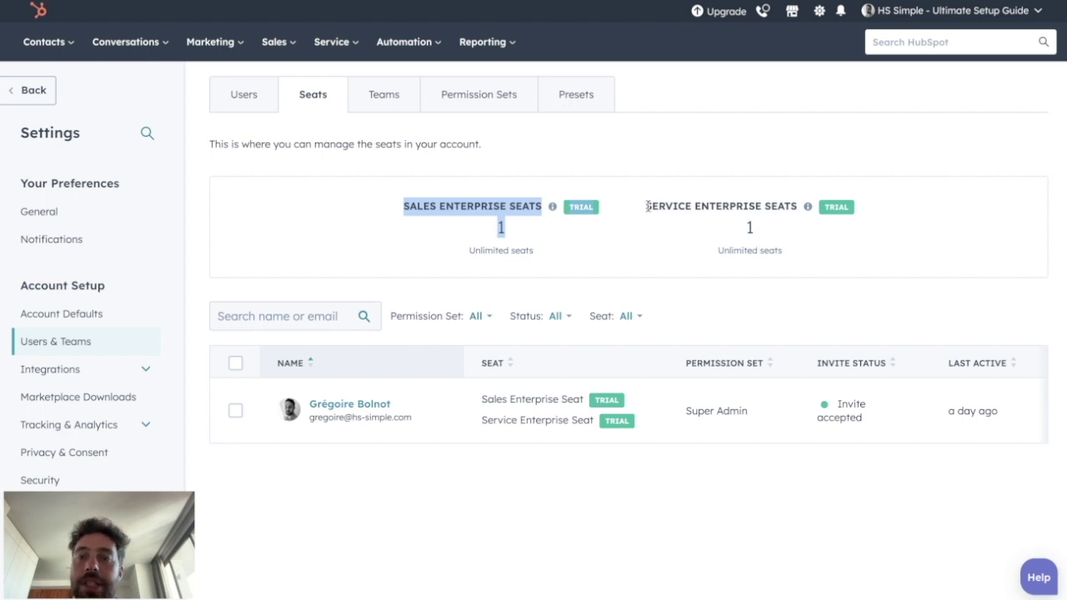
{"action": "left_click_drag", "start_coordinate": [645, 206], "coordinate": [803, 205]}
{"action": "left_click", "coordinate": [381, 227]}
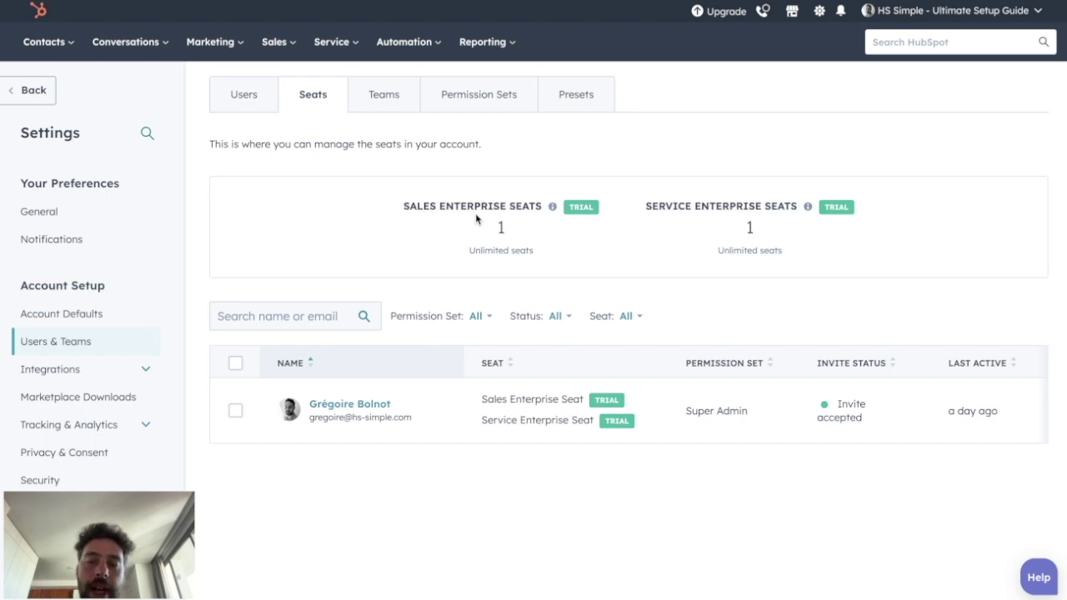
{"action": "left_click_drag", "start_coordinate": [650, 205], "coordinate": [756, 205]}
{"action": "left_click", "coordinate": [702, 250]}
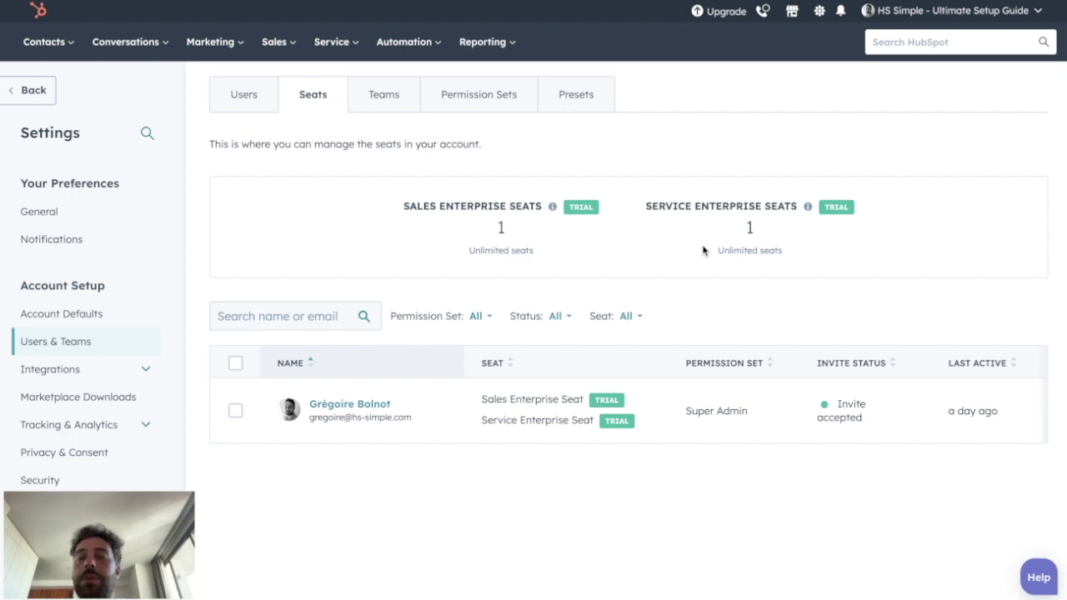
{"action": "left_click_drag", "start_coordinate": [472, 237], "coordinate": [540, 236]}
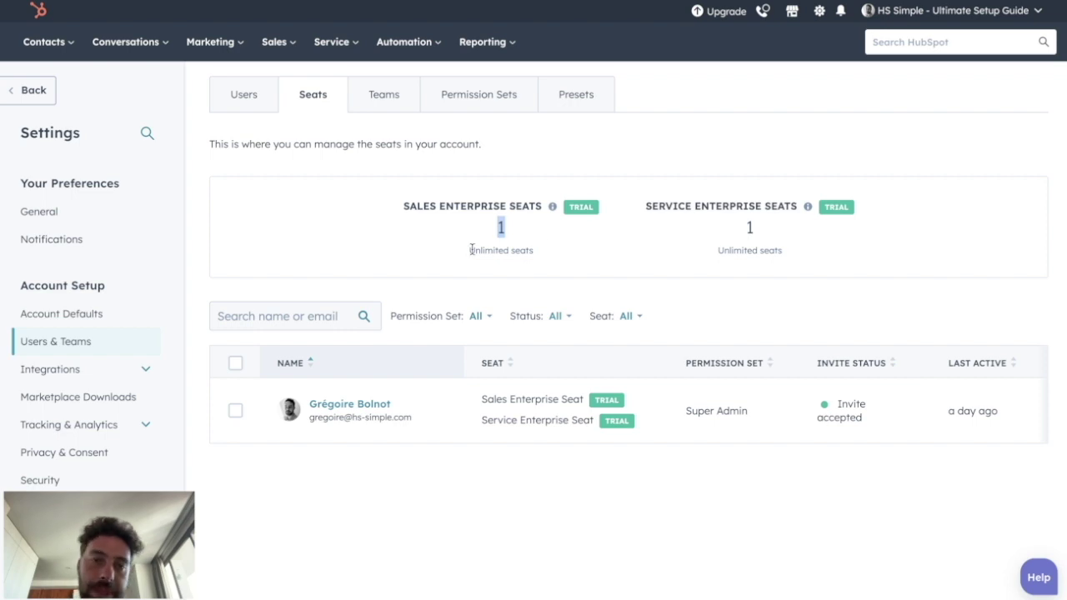
{"action": "left_click_drag", "start_coordinate": [473, 250], "coordinate": [543, 254]}
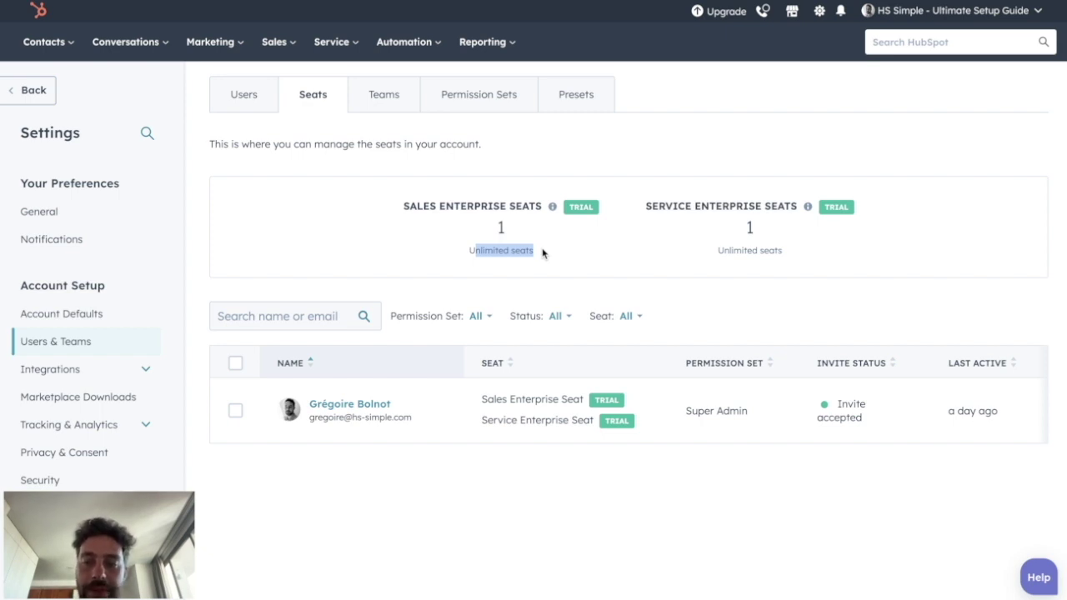
- Create a team named Sales with the existing user as its member
{"action": "left_click", "coordinate": [354, 98]}
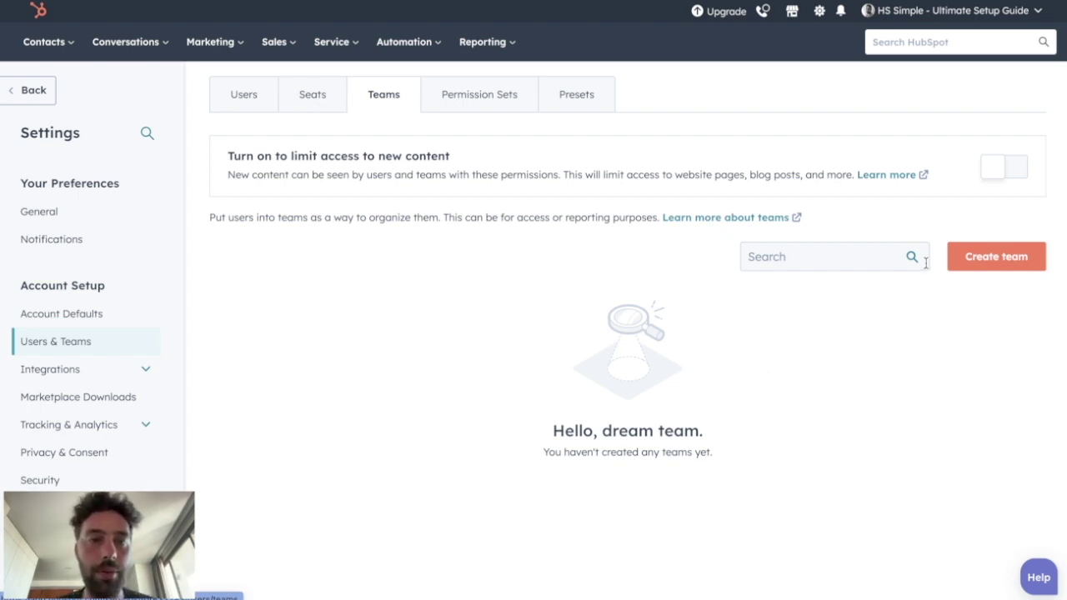
{"action": "left_click", "coordinate": [984, 260]}
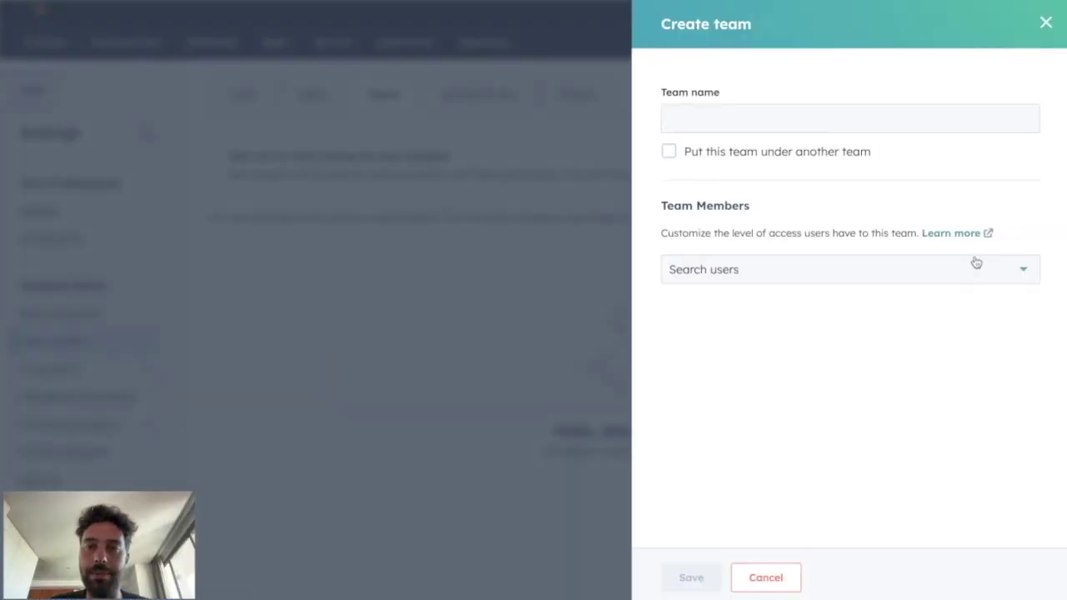
{"action": "left_click", "coordinate": [738, 114]}
{"action": "type", "text": "Sales"}
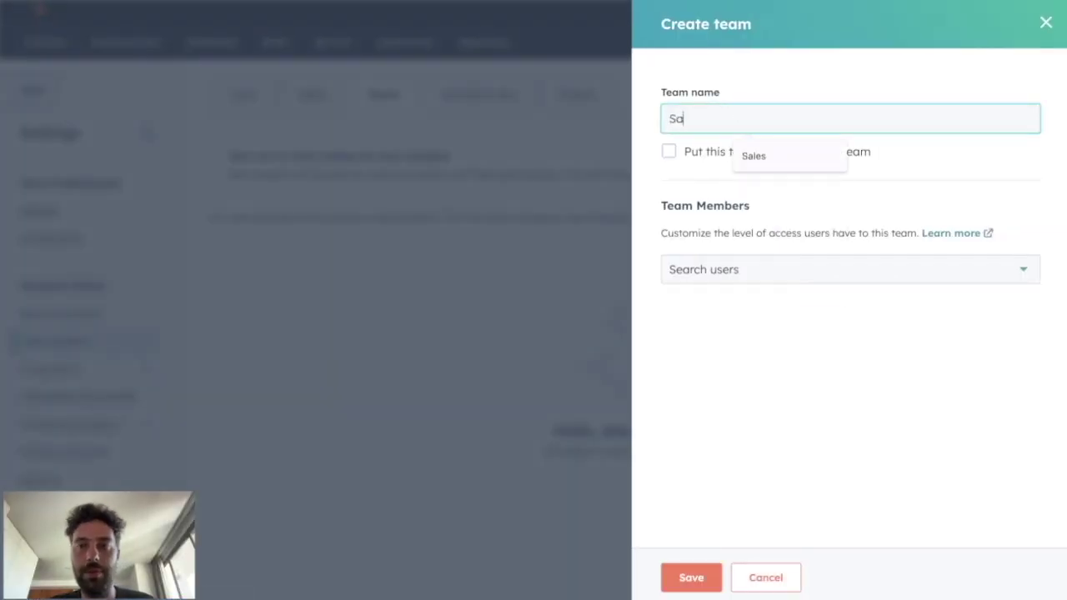
{"action": "left_click", "coordinate": [762, 269]}
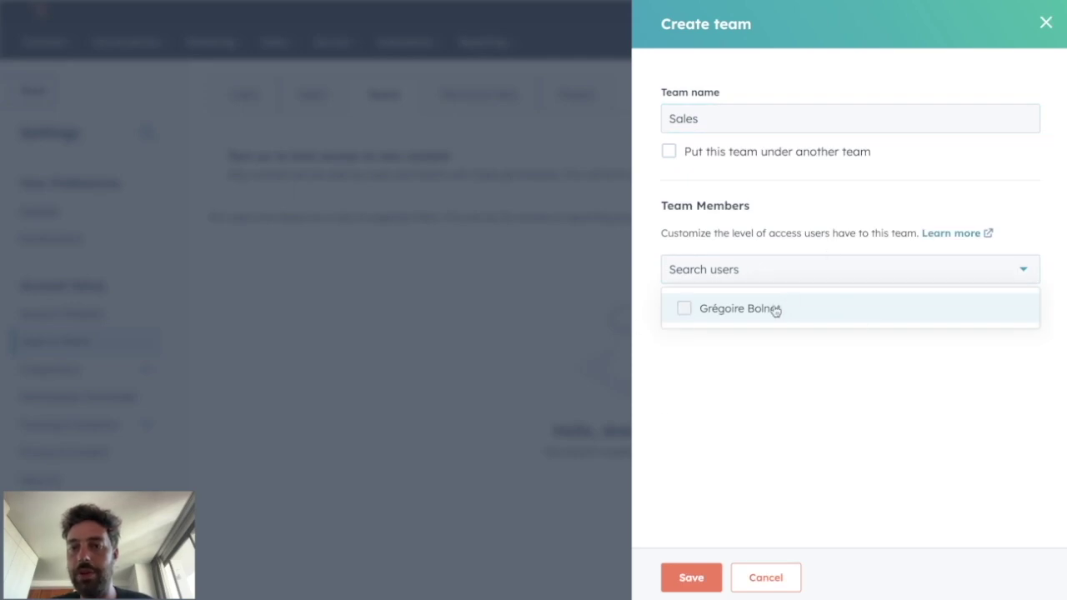
{"action": "left_click", "coordinate": [774, 309]}
{"action": "left_click", "coordinate": [925, 171]}
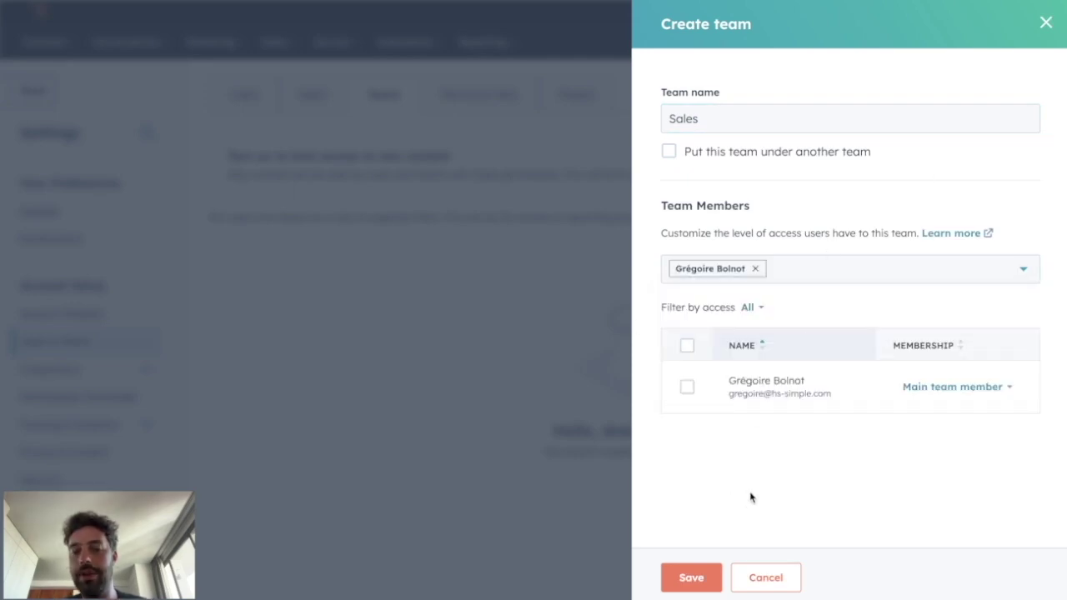
{"action": "left_click", "coordinate": [703, 578]}
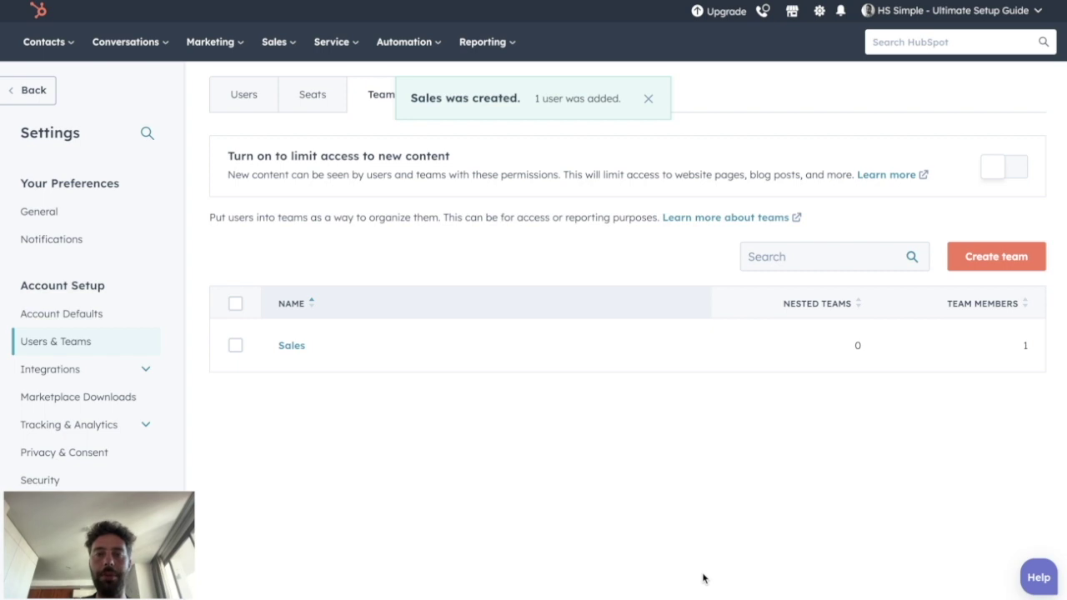
- Create a second team named Marketing without any members
{"action": "left_click", "coordinate": [995, 257]}
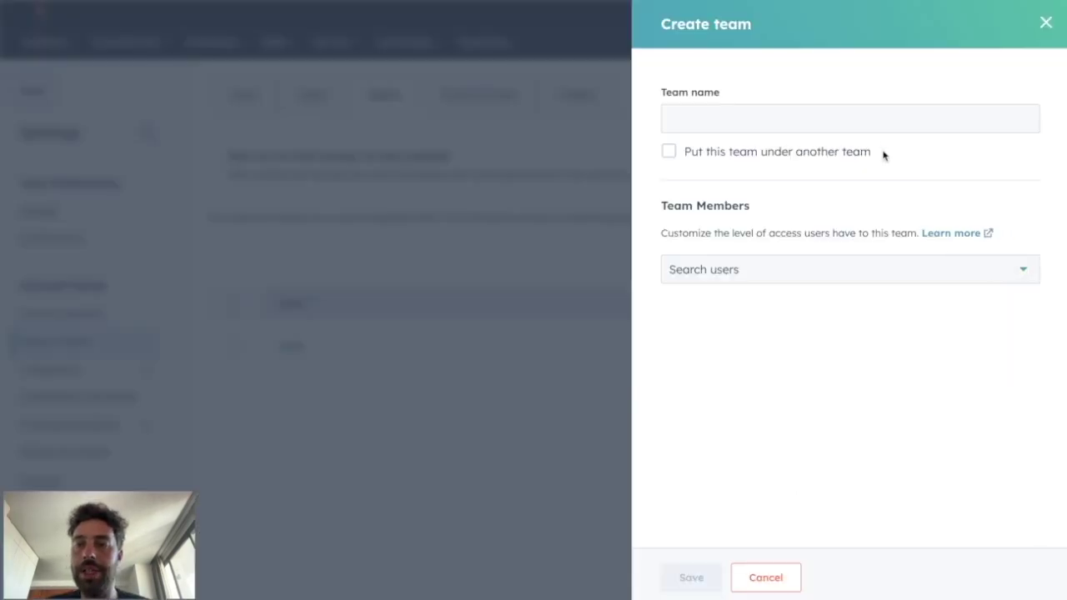
{"action": "left_click", "coordinate": [859, 124]}
{"action": "type", "text": "Marketing"}
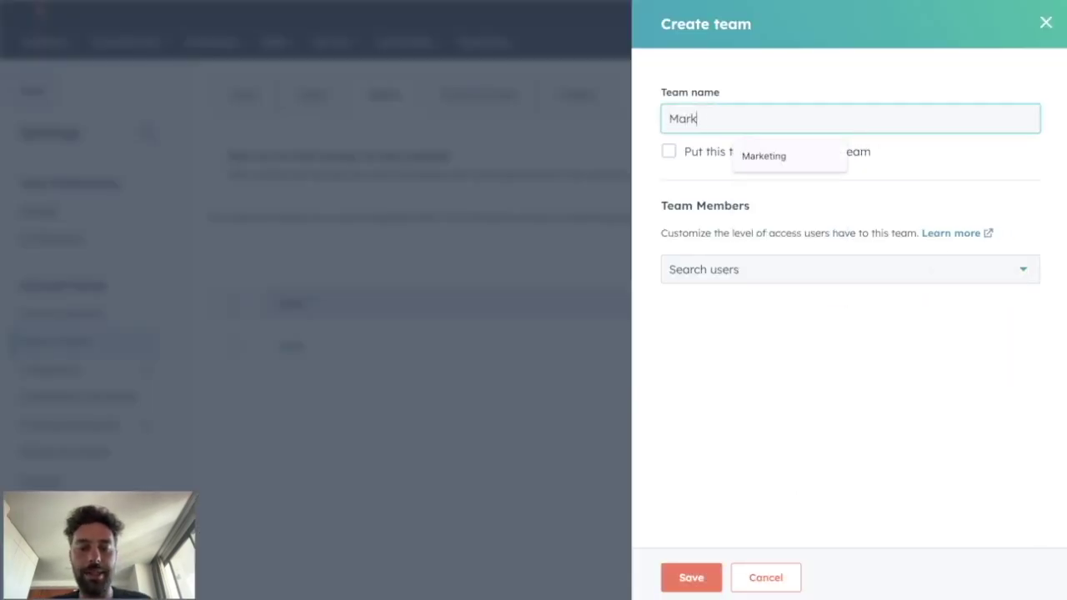
{"action": "key", "text": "Return"}
- Create two more teams without members, named Sales B2B and Sales B2C
{"action": "left_click", "coordinate": [968, 264]}
{"action": "left_click", "coordinate": [828, 125]}
{"action": "type", "text": "Sales B2B"}
{"action": "key", "text": "Return"}
{"action": "left_click", "coordinate": [989, 265]}
{"action": "type", "text": "Sales B2C"}
{"action": "left_click", "coordinate": [667, 570]}
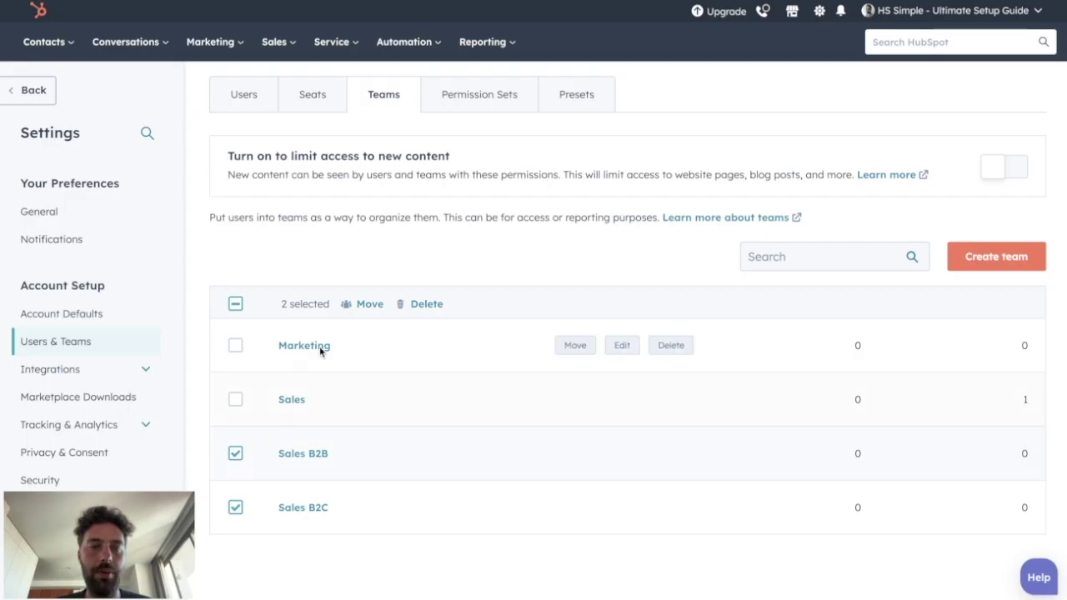
- Move the Sales B2B and Sales B2C teams under the Sales parent team, and open Sales to view its nested teams
{"action": "left_click", "coordinate": [362, 304]}
{"action": "left_click", "coordinate": [460, 275]}
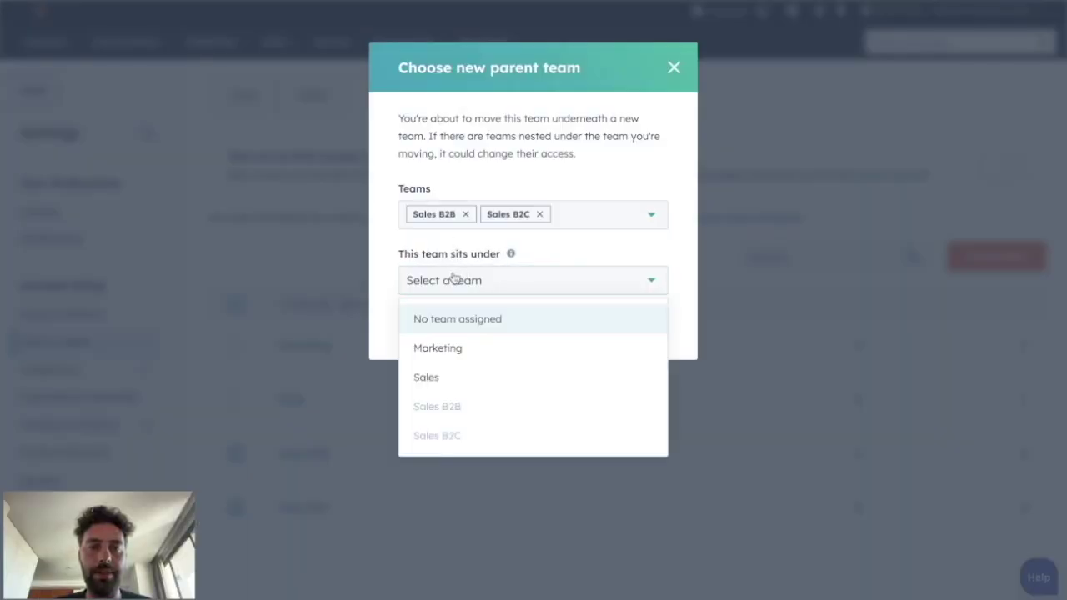
{"action": "left_click", "coordinate": [425, 376]}
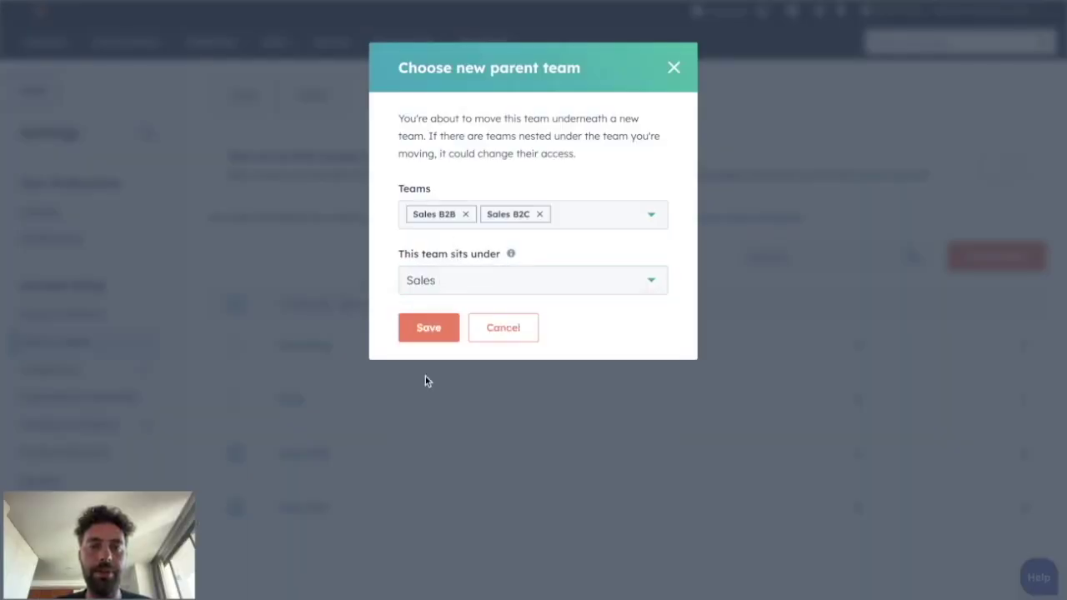
{"action": "left_click", "coordinate": [424, 329]}
{"action": "left_click", "coordinate": [305, 401]}
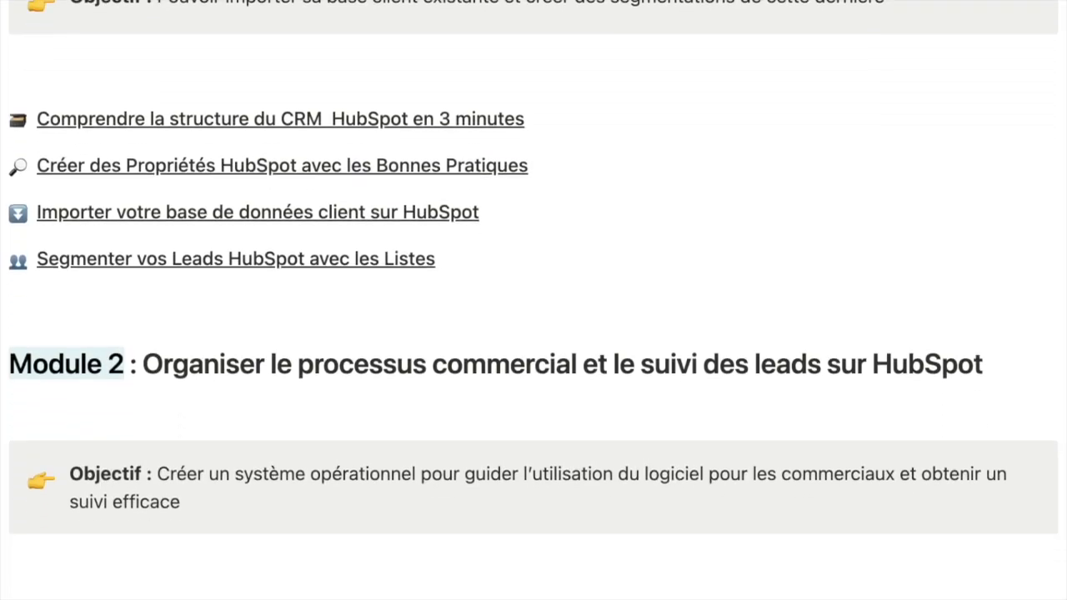
{"action": "scroll", "coordinate": [533, 300], "scroll_direction": "down", "scroll_amount": 10}
{"action": "scroll", "coordinate": [534, 300], "scroll_direction": "down", "scroll_amount": 10}
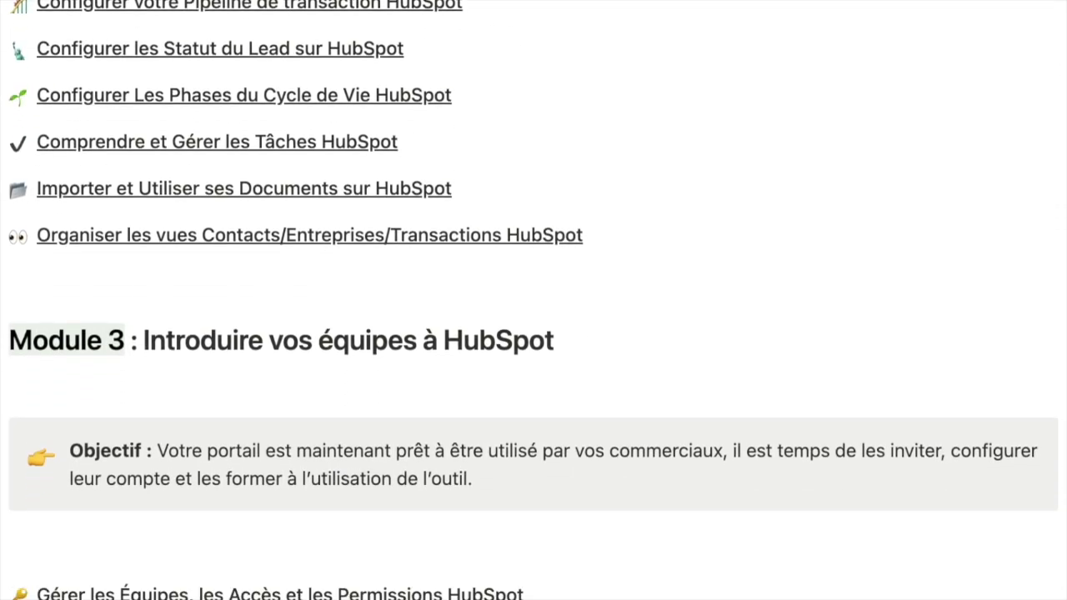
{"action": "scroll", "coordinate": [534, 300], "scroll_direction": "down", "scroll_amount": 8}
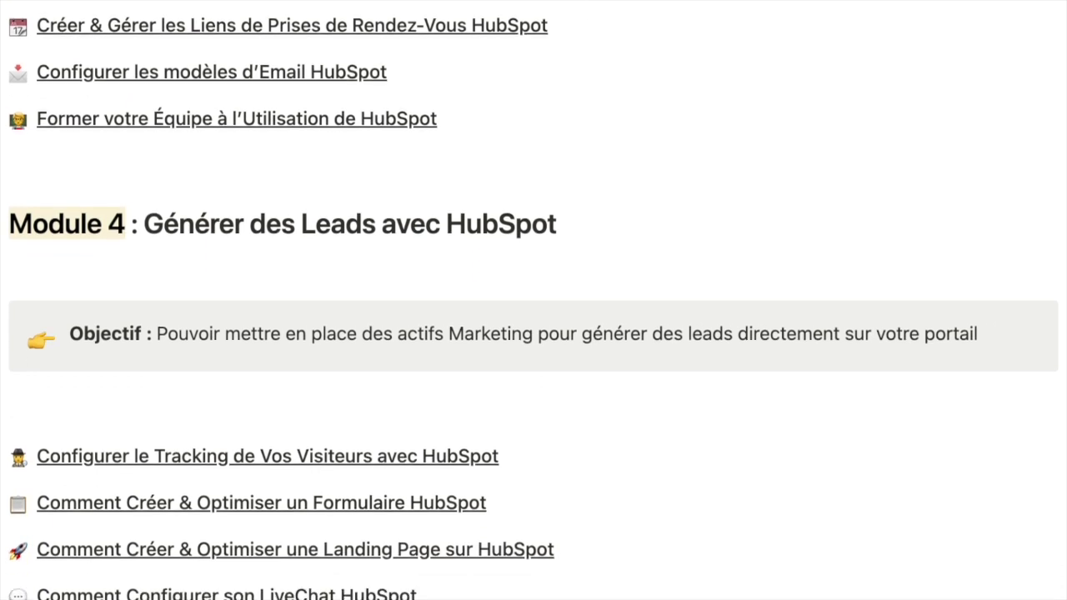
{"action": "scroll", "coordinate": [533, 300], "scroll_direction": "down", "scroll_amount": 10}
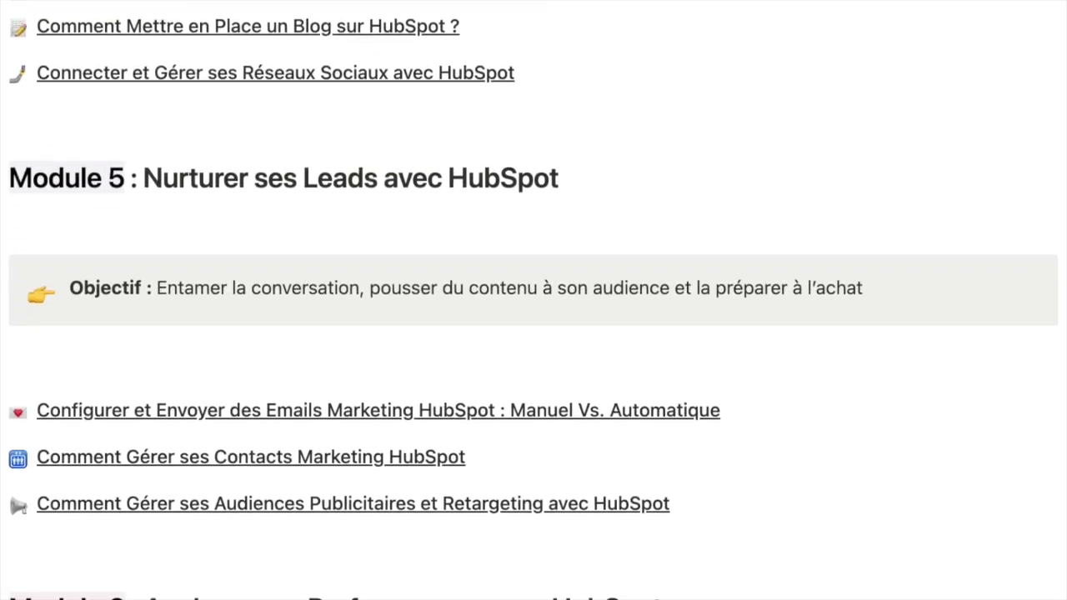
{"action": "scroll", "coordinate": [533, 300], "scroll_direction": "down", "scroll_amount": 8}
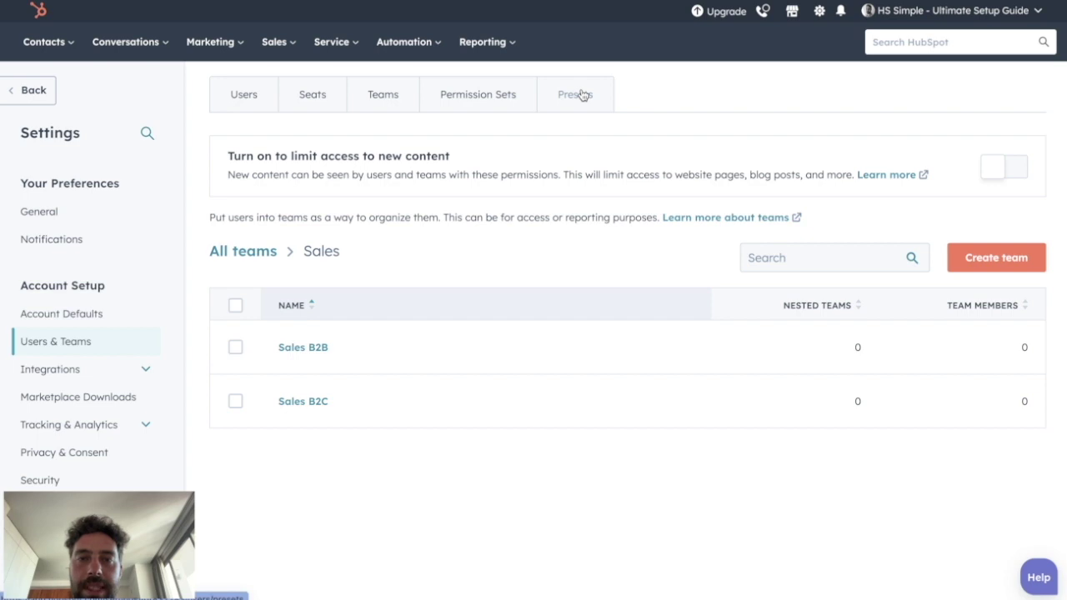
- Start a new user preset and name it Ads Manager
{"action": "left_click", "coordinate": [580, 96]}
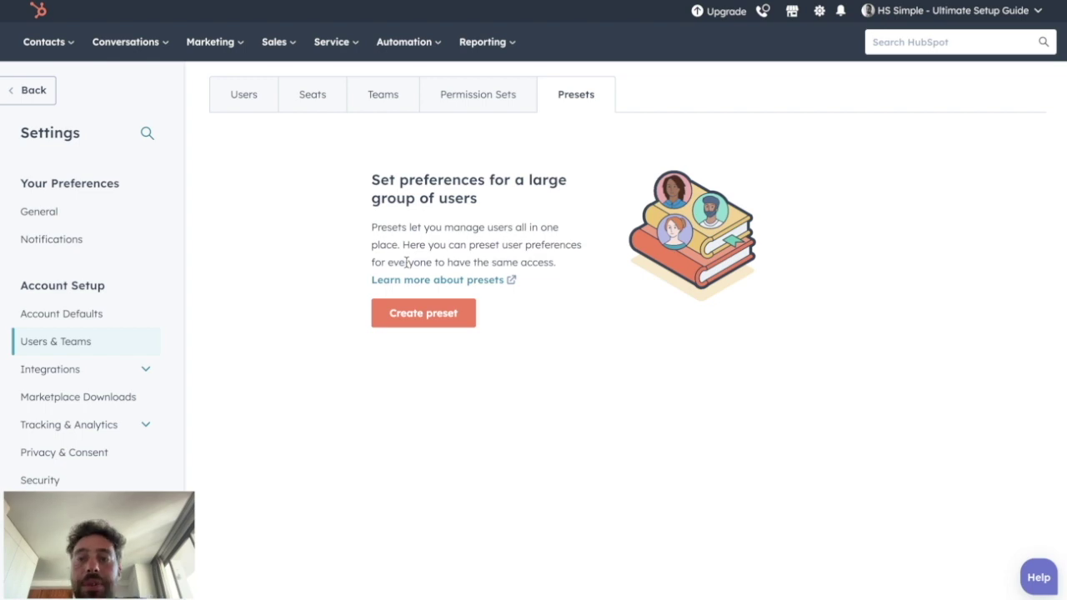
{"action": "left_click", "coordinate": [392, 314]}
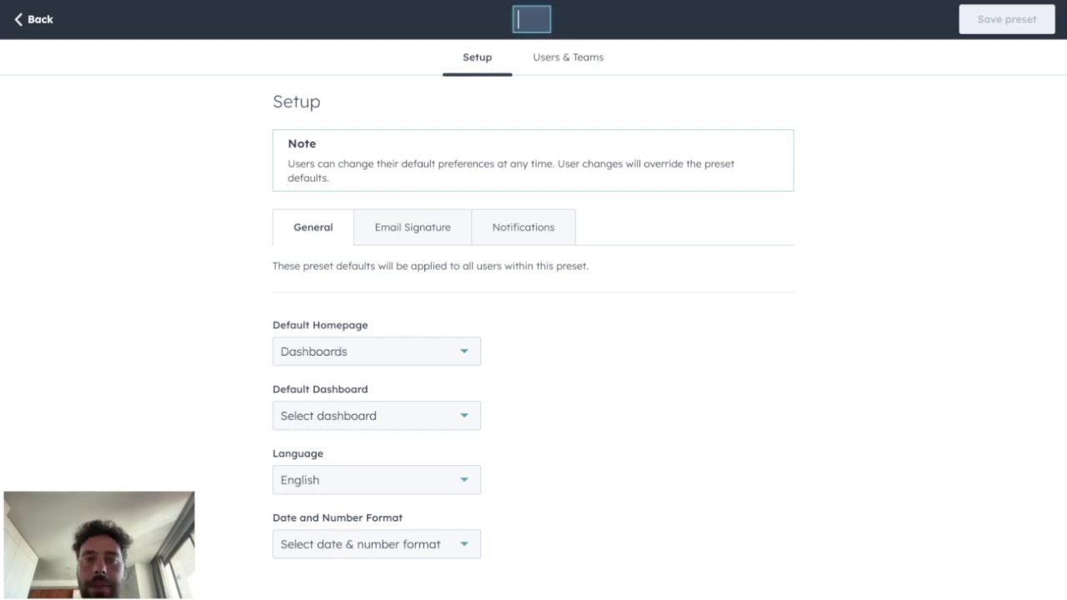
{"action": "type", "text": "Ads Manager"}
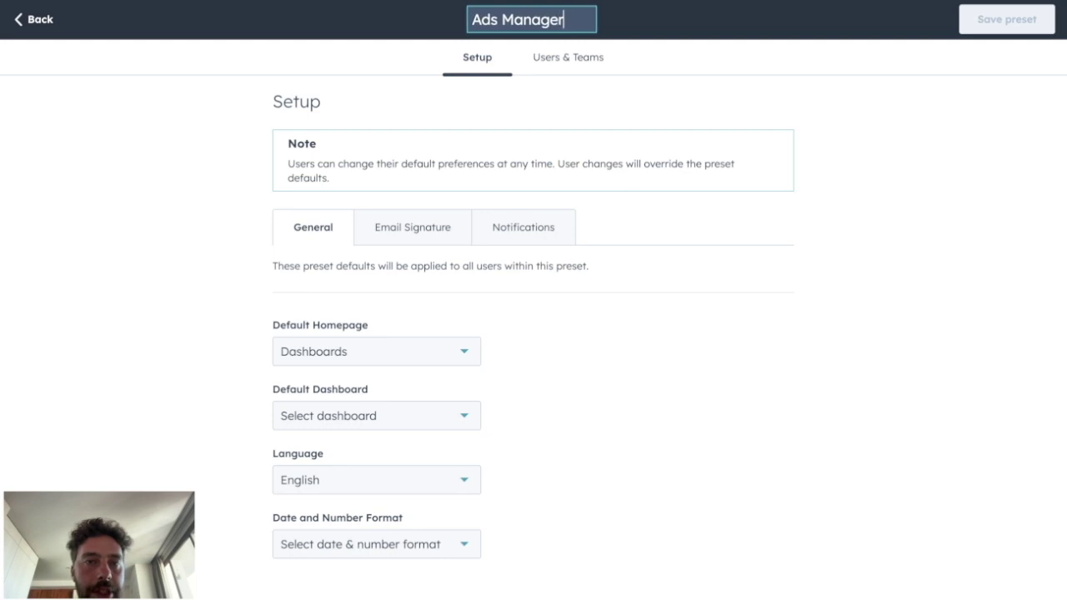
{"action": "key", "text": "Return"}
- Set the preset's default homepage to Ads and check which default dashboards are available
{"action": "left_click", "coordinate": [409, 355]}
{"action": "scroll", "coordinate": [371, 476], "scroll_direction": "up", "scroll_amount": 3}
{"action": "left_click", "coordinate": [317, 490]}
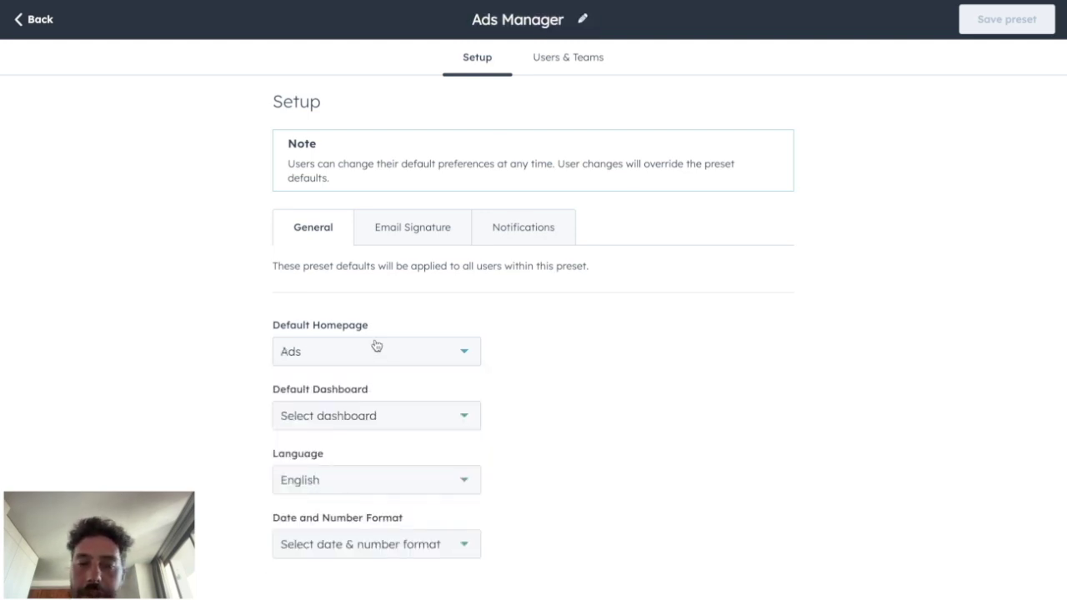
{"action": "left_click", "coordinate": [315, 414]}
{"action": "left_click", "coordinate": [259, 397]}
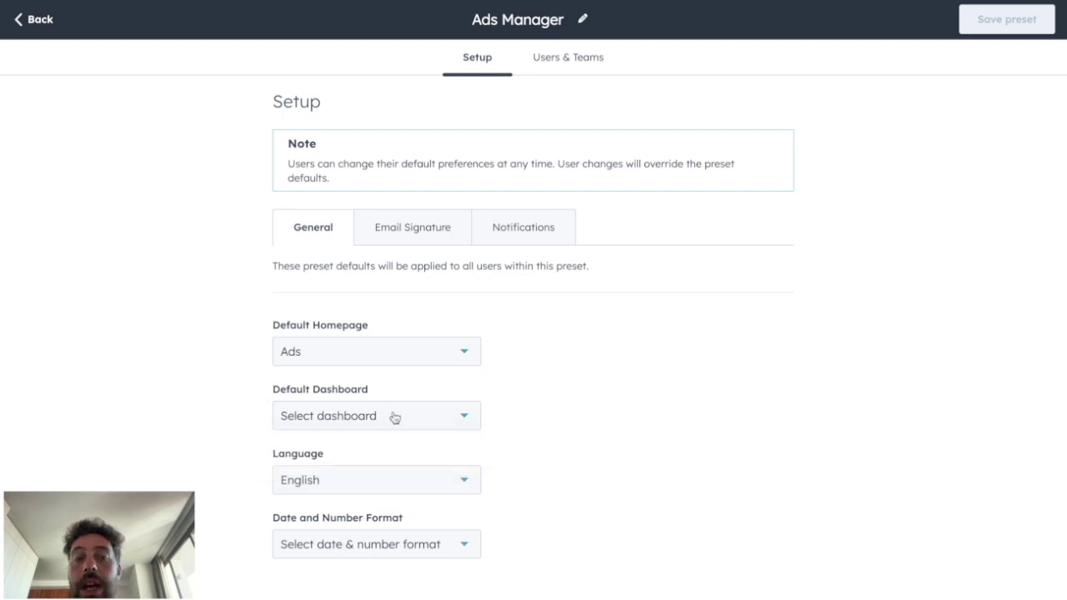
{"action": "left_click", "coordinate": [331, 425]}
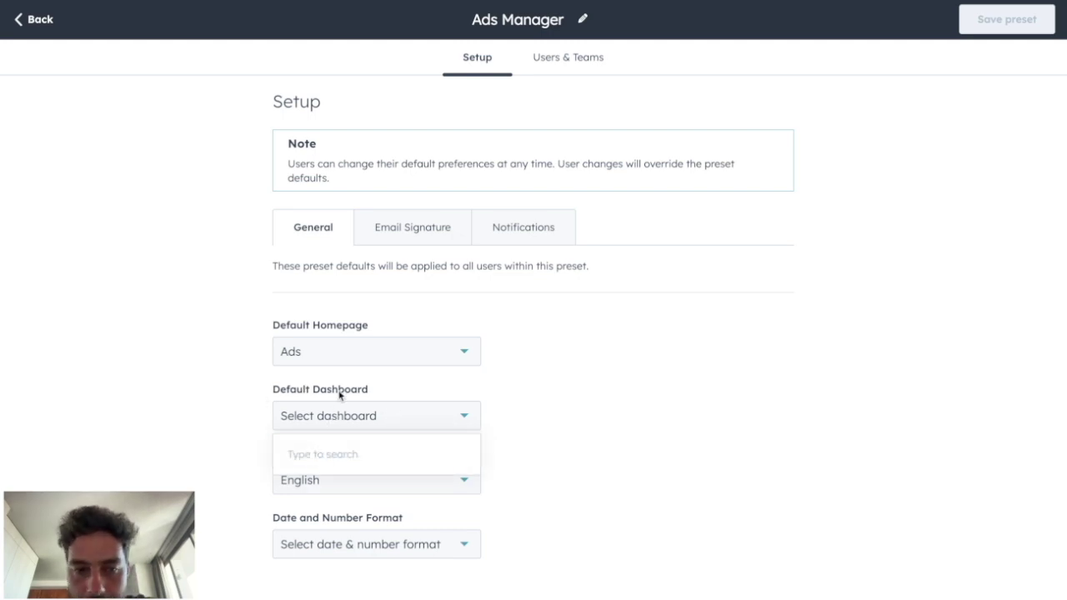
{"action": "left_click", "coordinate": [327, 417]}
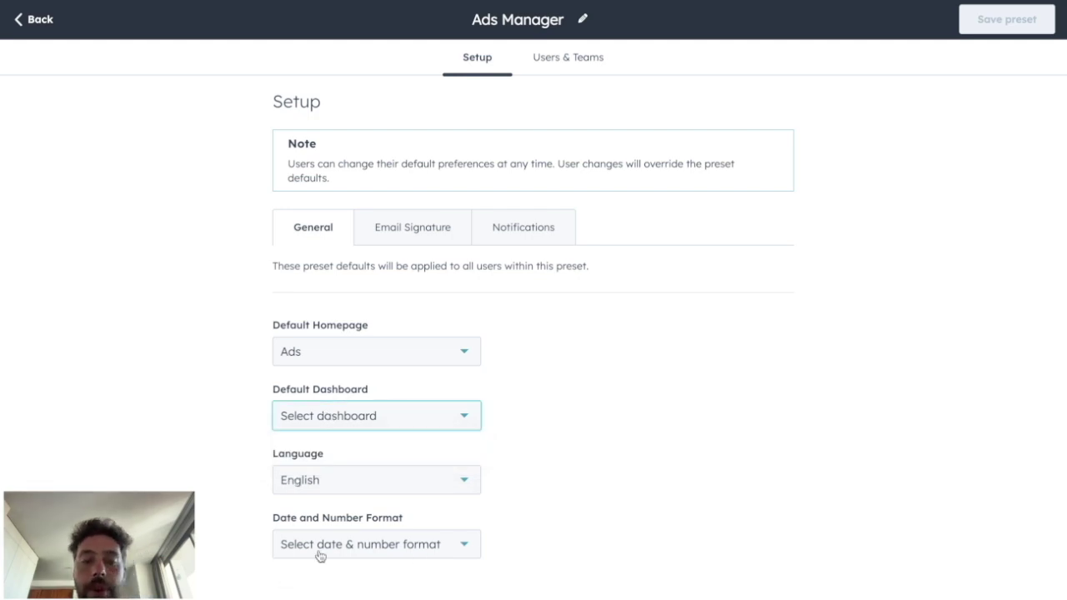
- Turn on the managed email signature for the preset and enter "jir" as the signature text
{"action": "left_click", "coordinate": [371, 232]}
{"action": "left_click", "coordinate": [704, 297]}
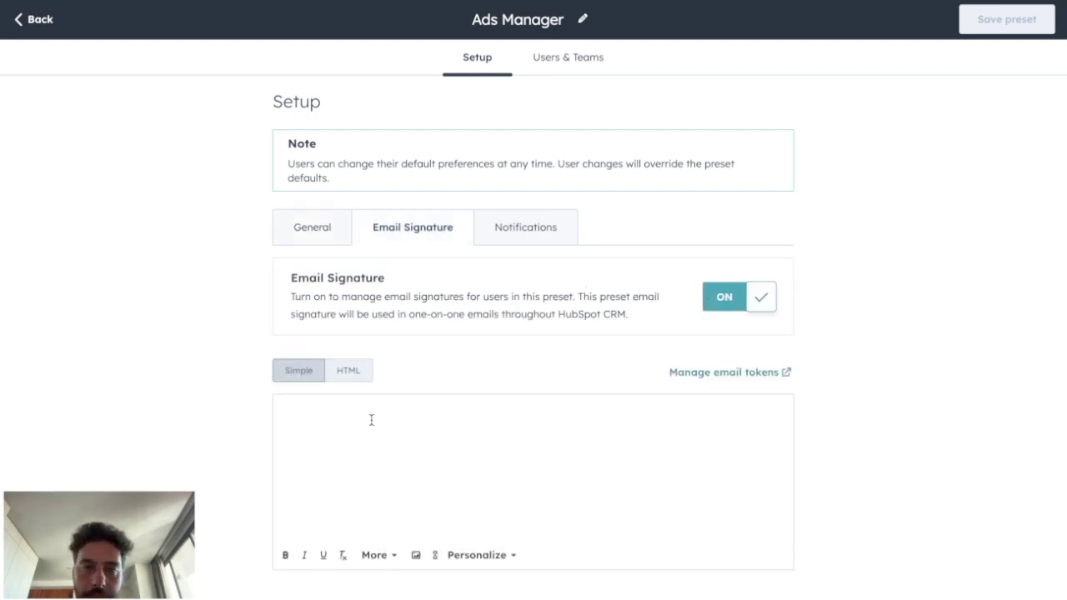
{"action": "type", "text": "jir"}
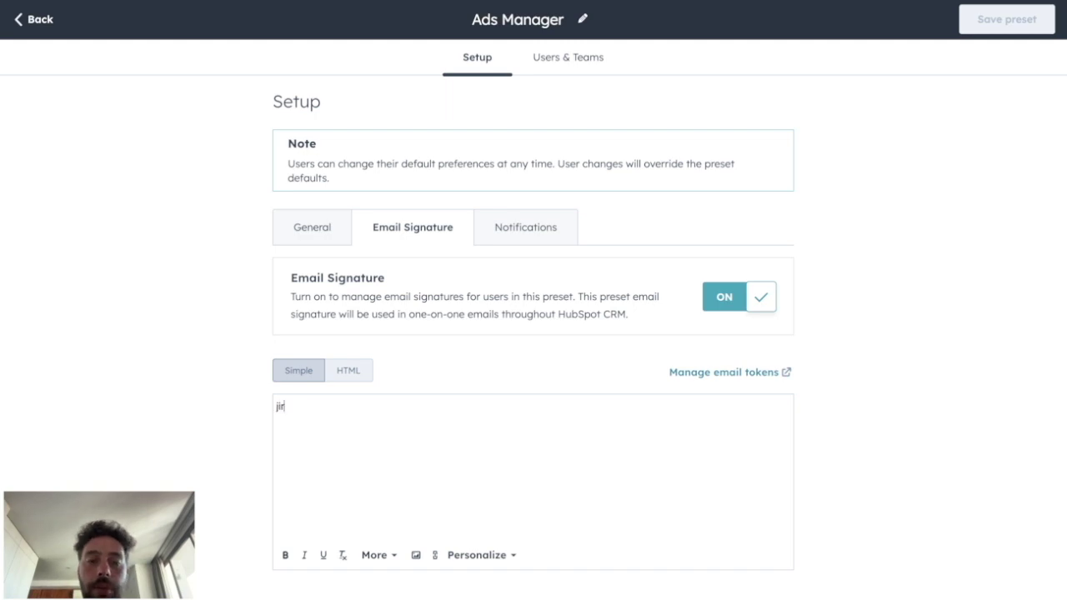
- Check the HTML version of the email signature and the preset's notification profile settings
{"action": "left_click", "coordinate": [348, 371]}
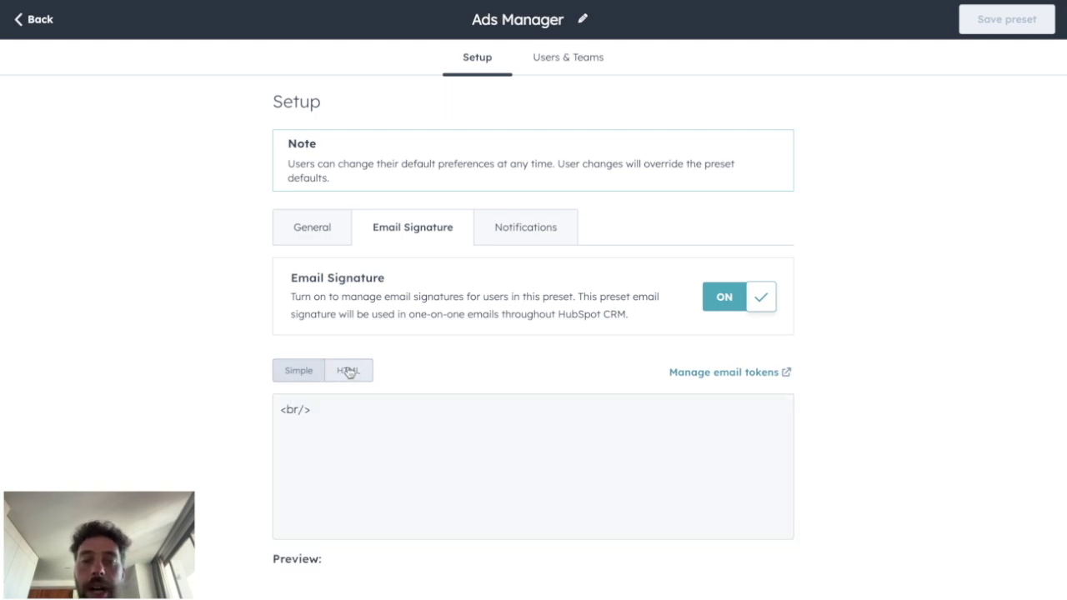
{"action": "left_click", "coordinate": [498, 235]}
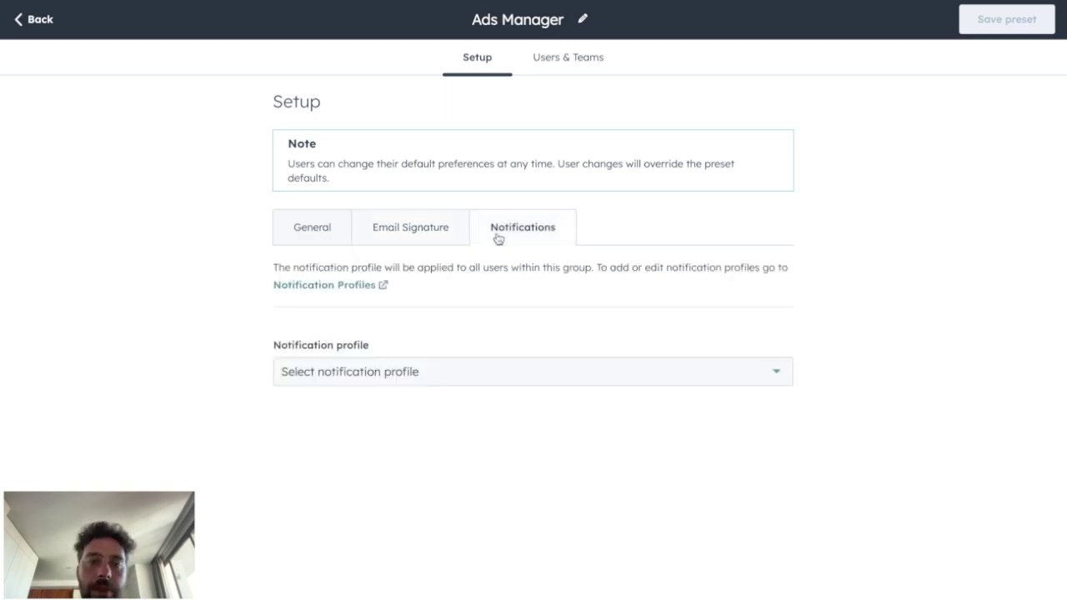
- Start a new notification profile and look through its channels and notification topics, including Academy and Ads
{"action": "left_click", "coordinate": [342, 287]}
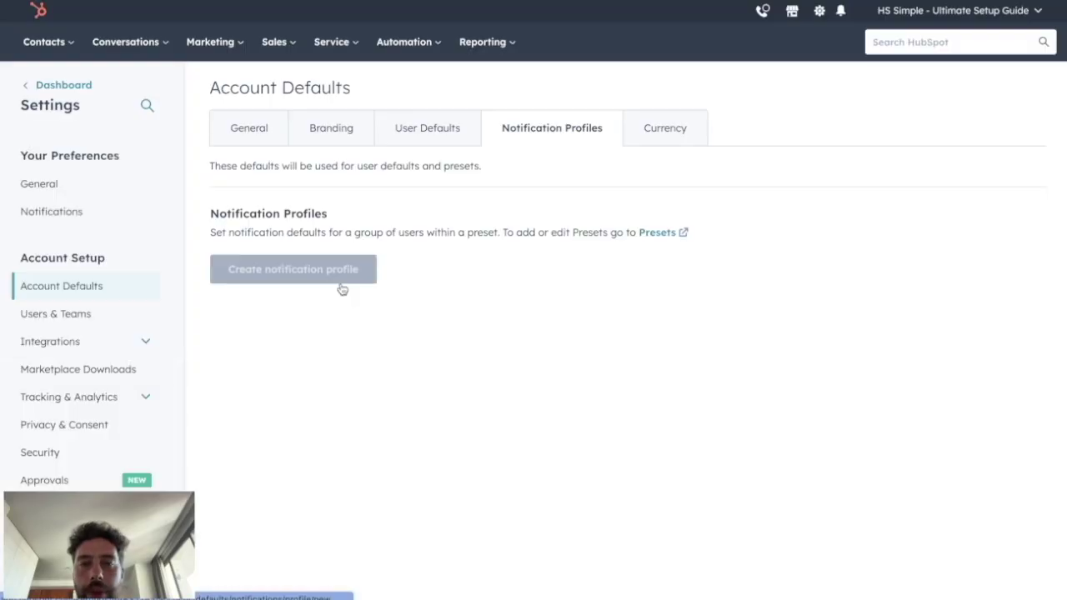
{"action": "left_click", "coordinate": [286, 280]}
{"action": "scroll", "coordinate": [374, 303], "scroll_direction": "down", "scroll_amount": 7}
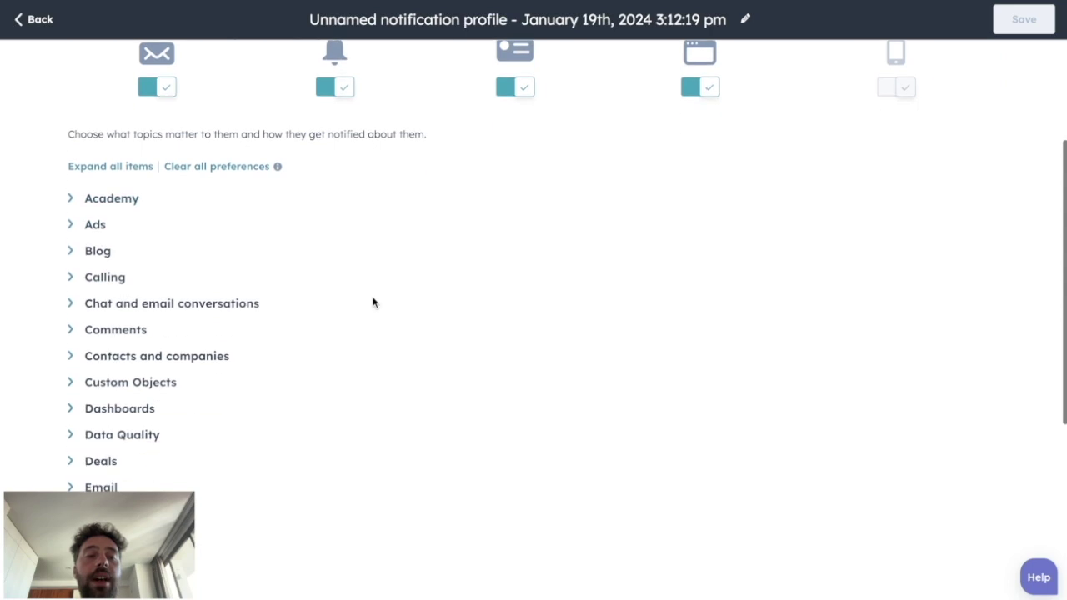
{"action": "scroll", "coordinate": [375, 302], "scroll_direction": "up", "scroll_amount": 7}
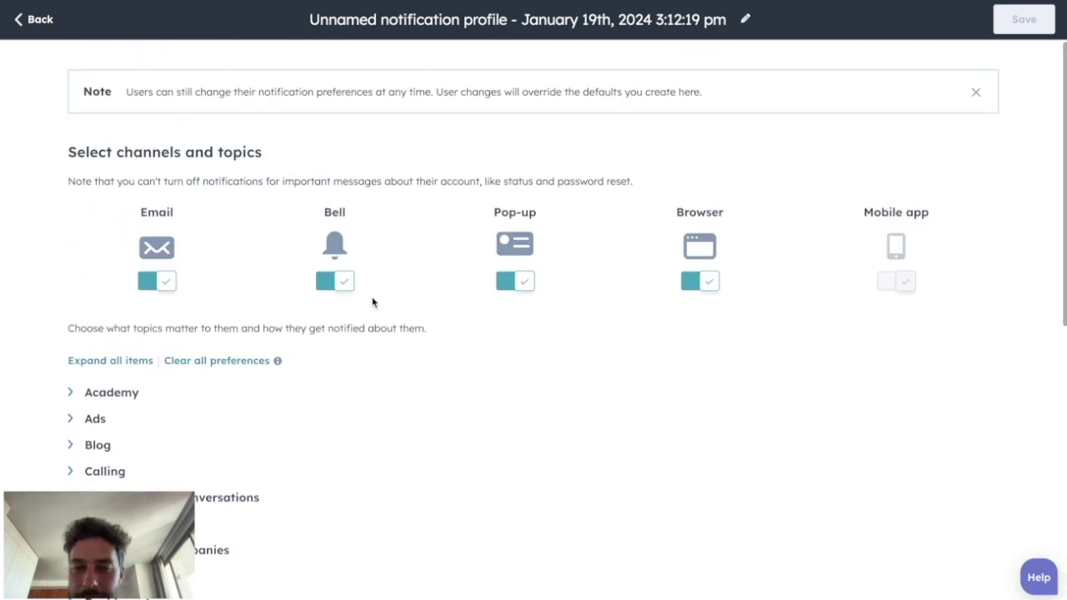
{"action": "left_click", "coordinate": [108, 386]}
{"action": "scroll", "coordinate": [100, 350], "scroll_direction": "down", "scroll_amount": 4}
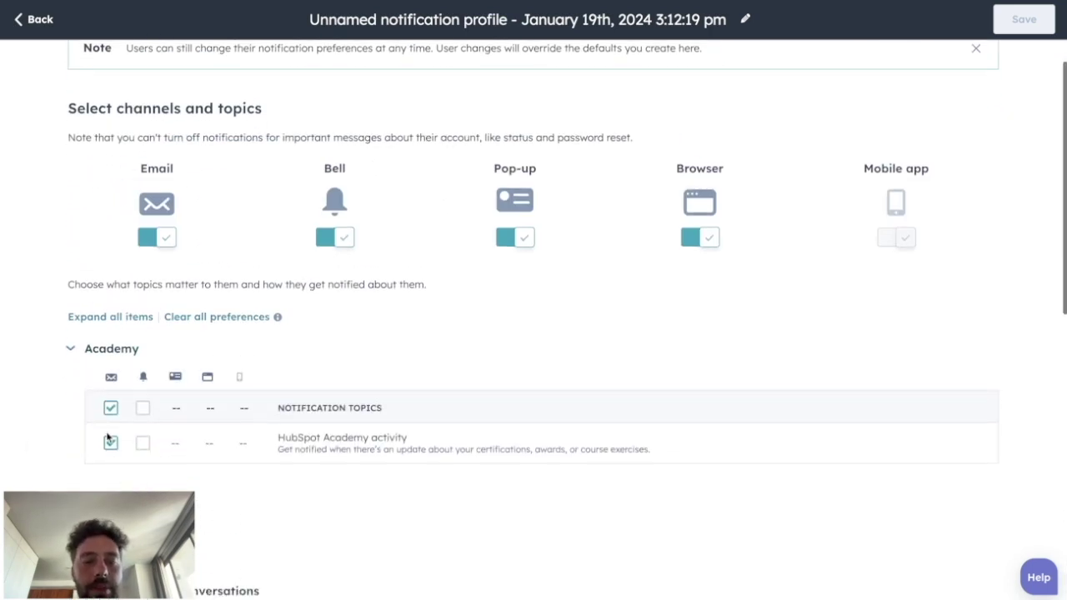
{"action": "left_click", "coordinate": [89, 264]}
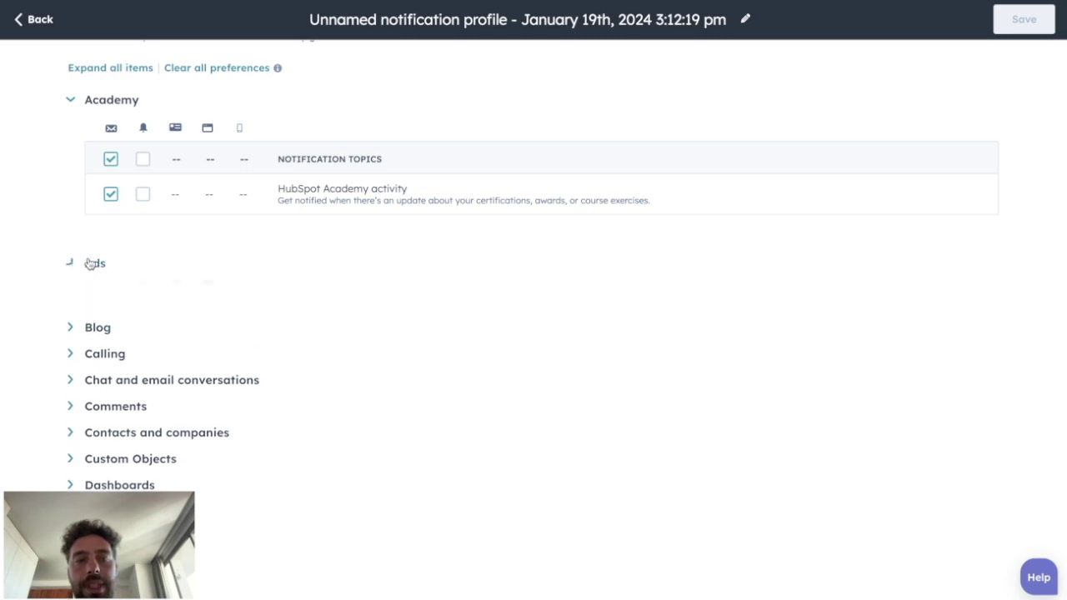
{"action": "left_click", "coordinate": [98, 428]}
{"action": "scroll", "coordinate": [124, 410], "scroll_direction": "down", "scroll_amount": 2}
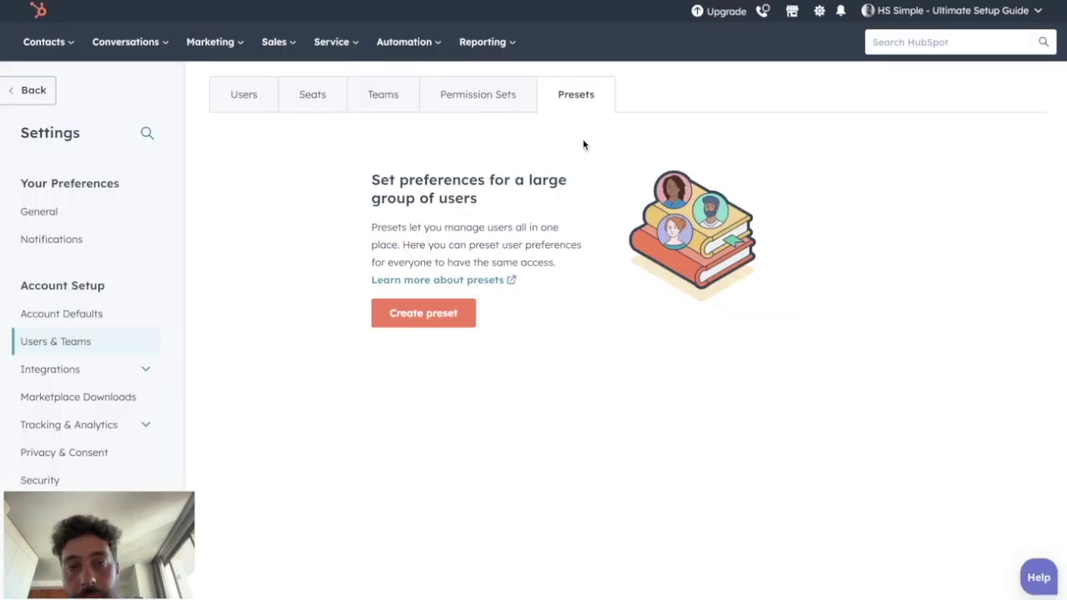
- Start a new permission set and look over its CRM object permissions and the other permission categories
{"action": "left_click", "coordinate": [499, 101]}
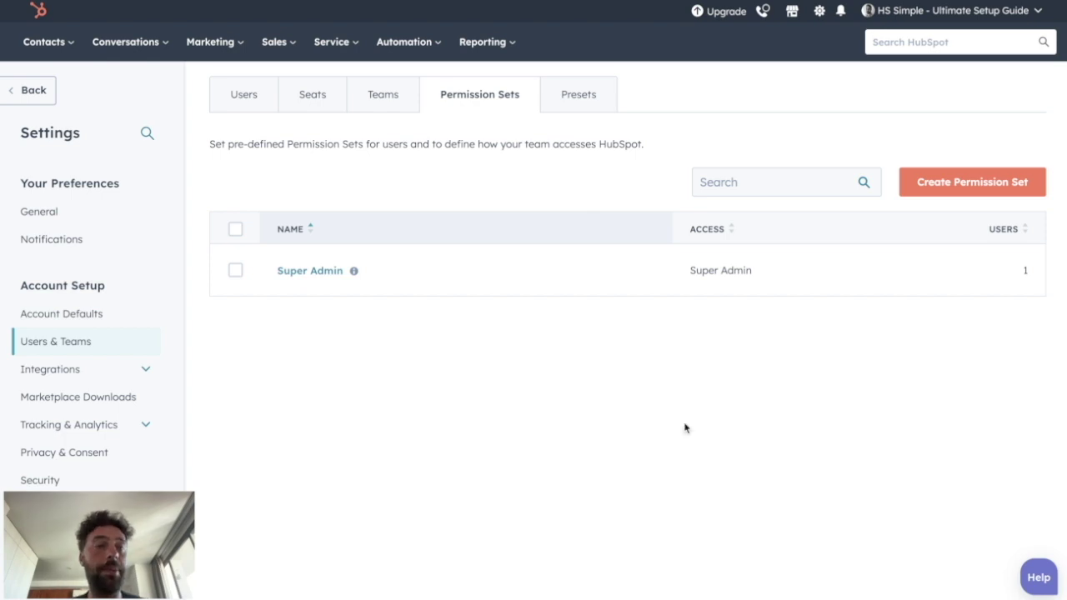
{"action": "left_click", "coordinate": [956, 185]}
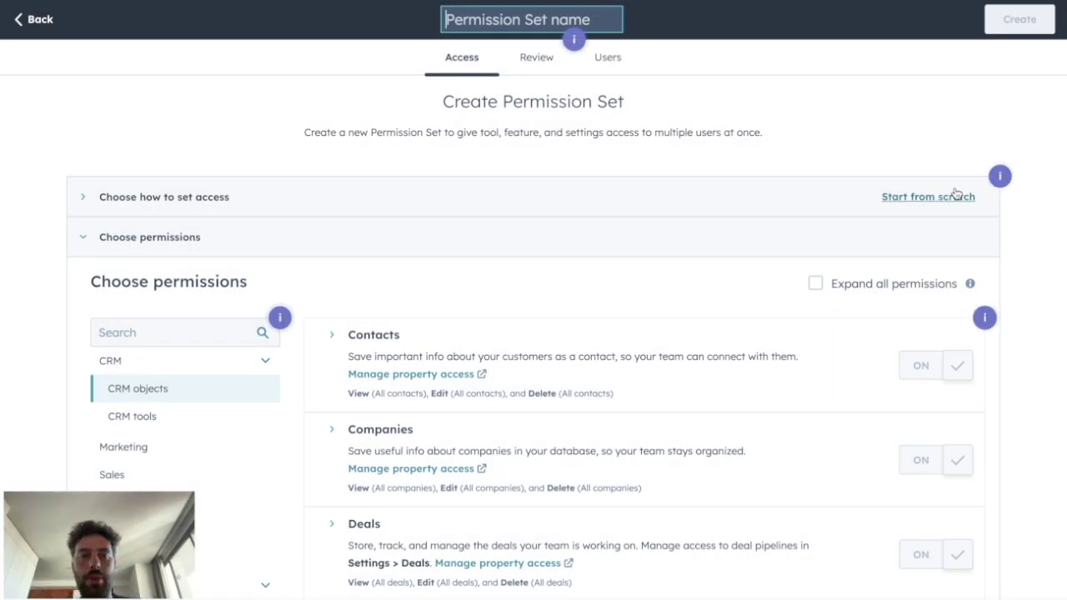
{"action": "scroll", "coordinate": [267, 467], "scroll_direction": "down", "scroll_amount": 5}
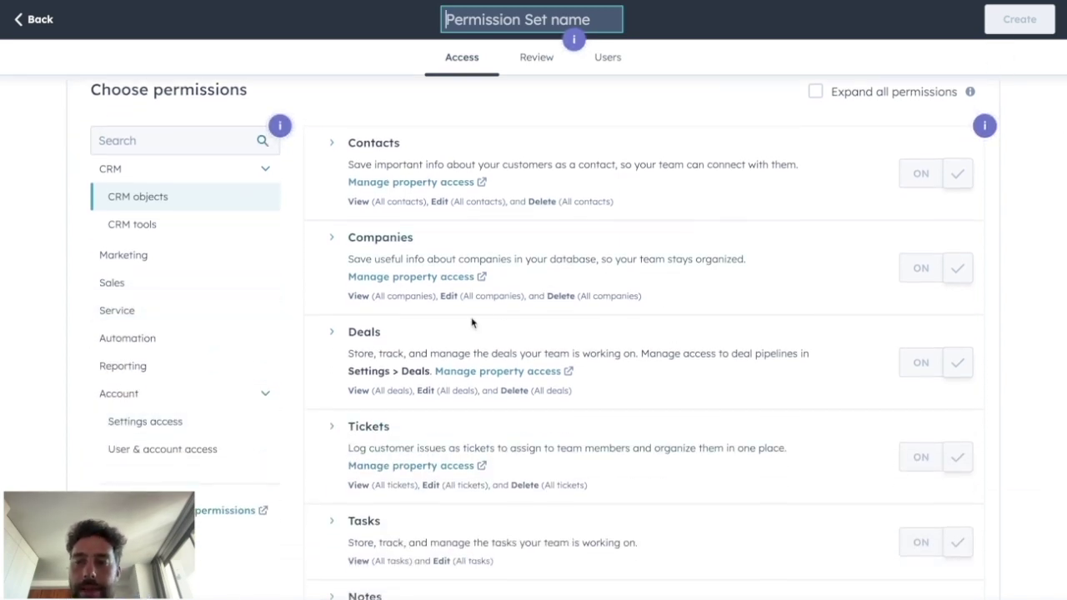
{"action": "scroll", "coordinate": [471, 323], "scroll_direction": "up", "scroll_amount": 2}
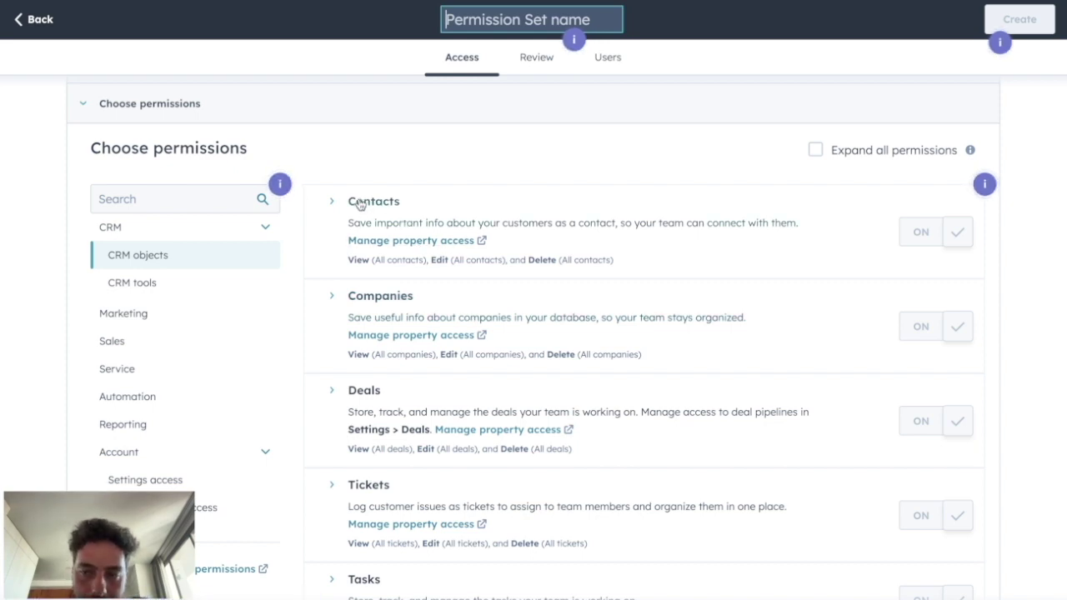
{"action": "scroll", "coordinate": [135, 305], "scroll_direction": "down", "scroll_amount": 3}
{"action": "scroll", "coordinate": [133, 305], "scroll_direction": "up", "scroll_amount": 2}
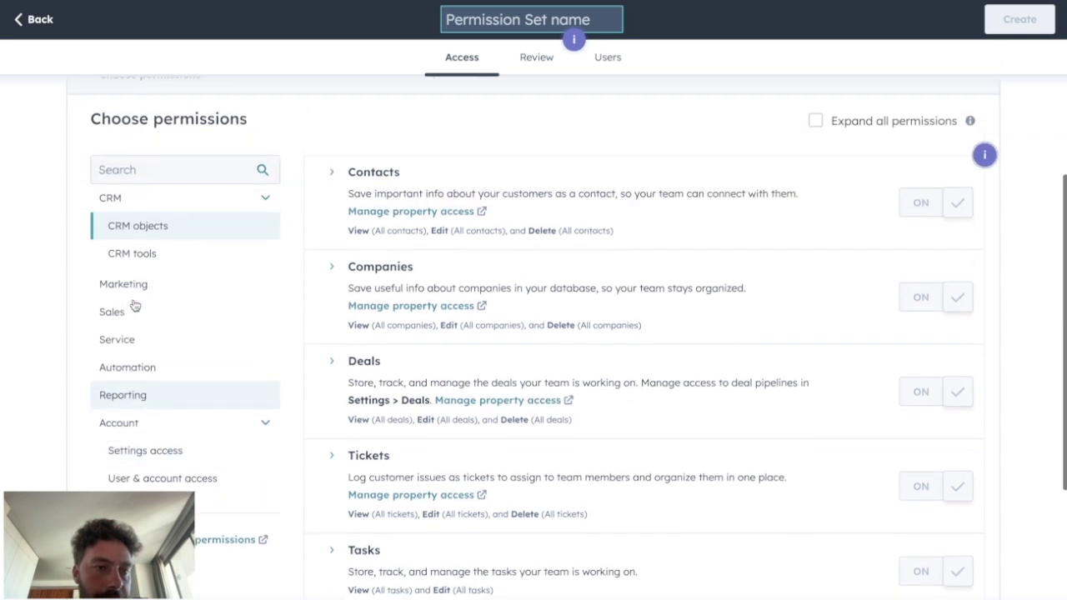
{"action": "left_click", "coordinate": [250, 200]}
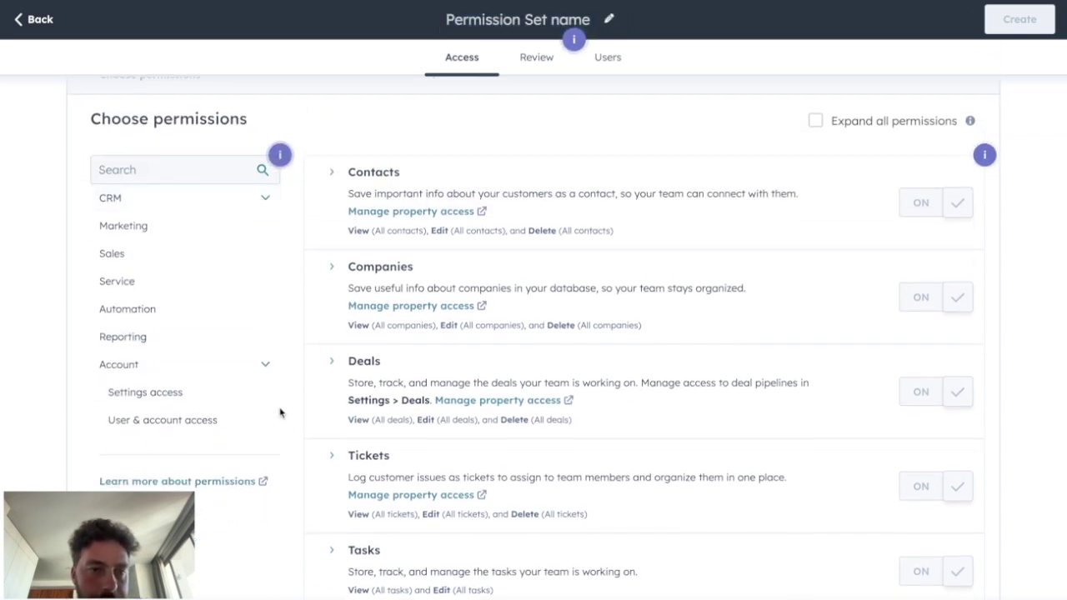
{"action": "left_click", "coordinate": [266, 364]}
{"action": "left_click", "coordinate": [264, 360]}
{"action": "left_click", "coordinate": [263, 201]}
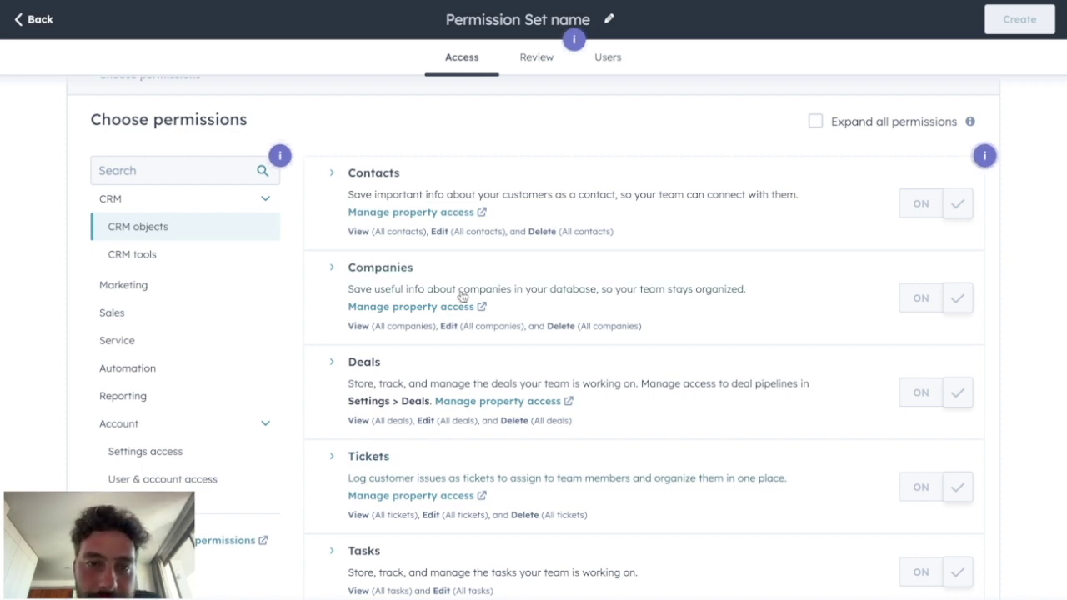
- Limit the Contacts view, edit and delete permissions to contacts they own, excluding unassigned ones
{"action": "left_click", "coordinate": [352, 174]}
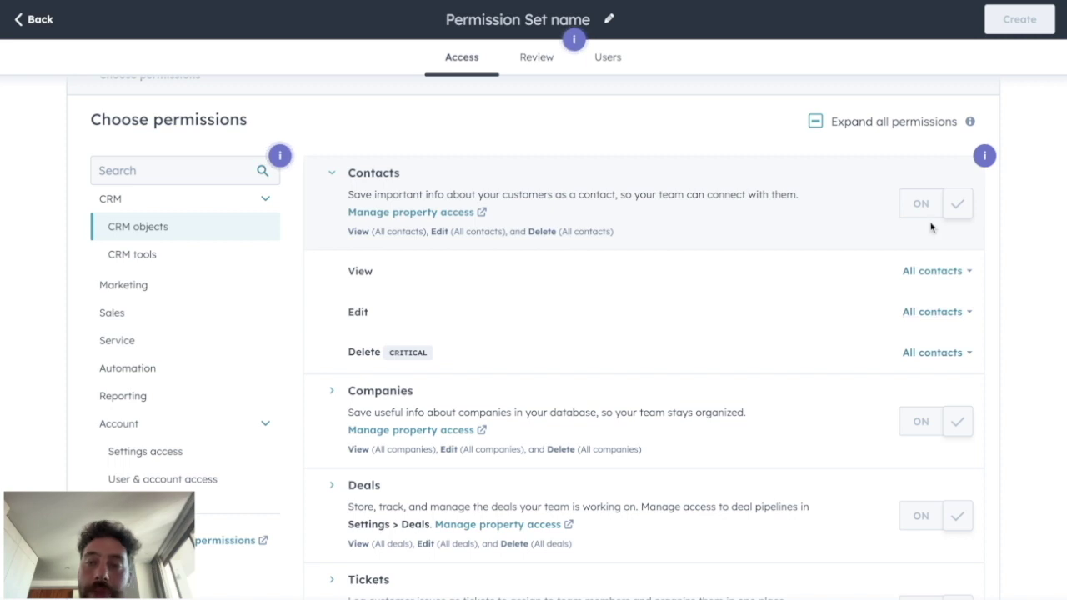
{"action": "left_click", "coordinate": [921, 276]}
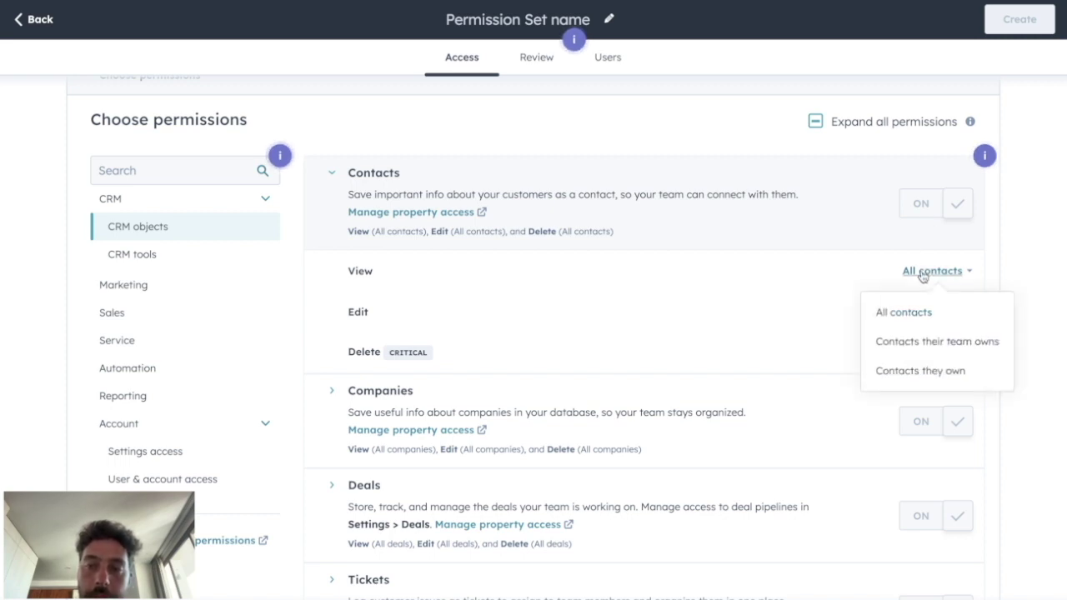
{"action": "left_click", "coordinate": [906, 375]}
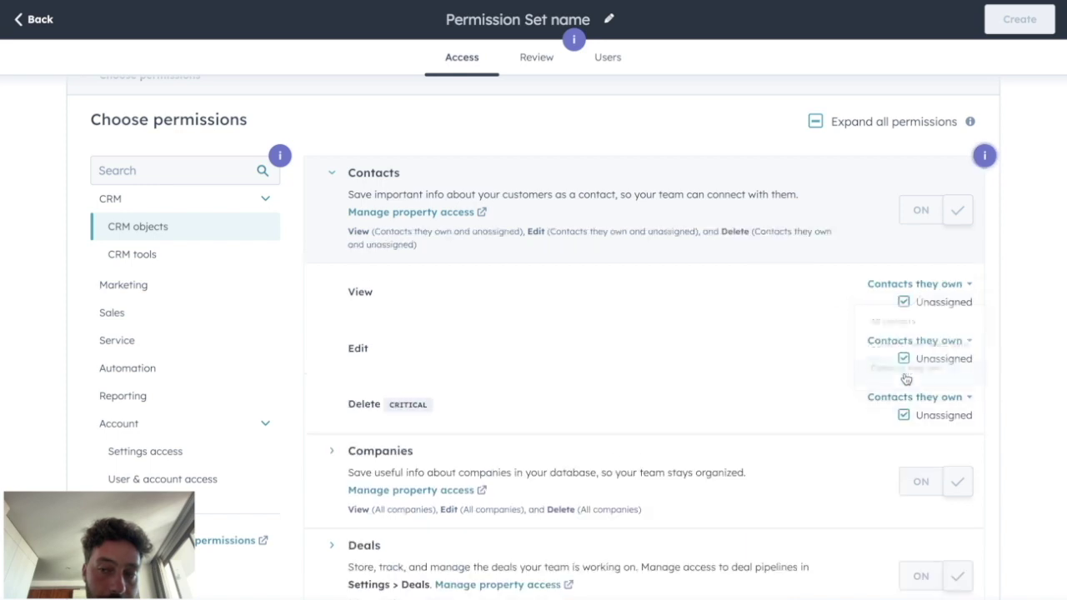
{"action": "left_click", "coordinate": [905, 304]}
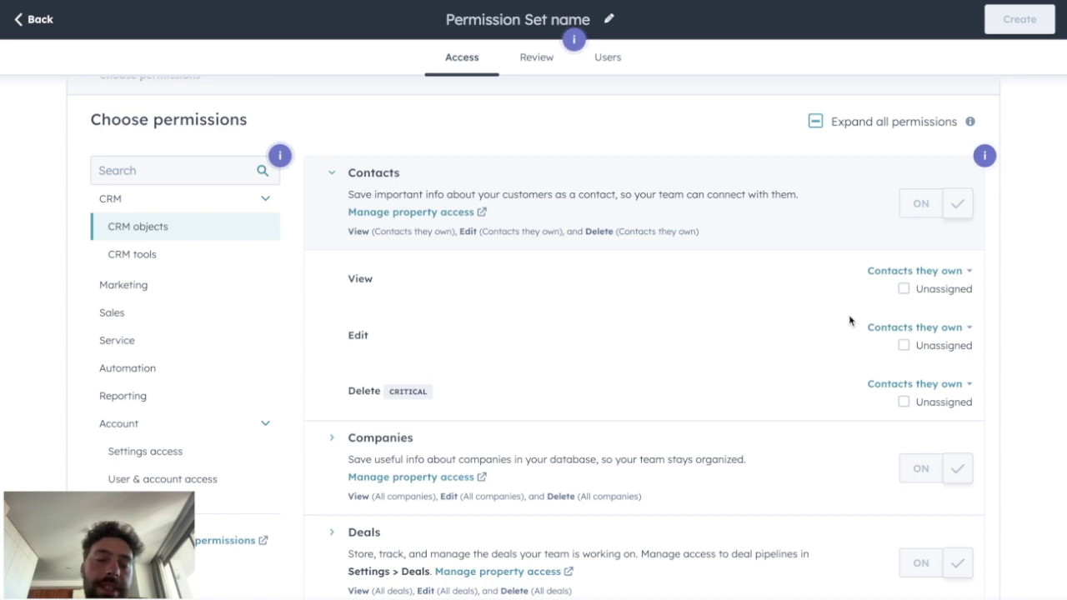
- Set the critical Delete permission for Contacts to None
{"action": "left_click_drag", "start_coordinate": [345, 392], "coordinate": [423, 391]}
{"action": "left_click", "coordinate": [657, 402]}
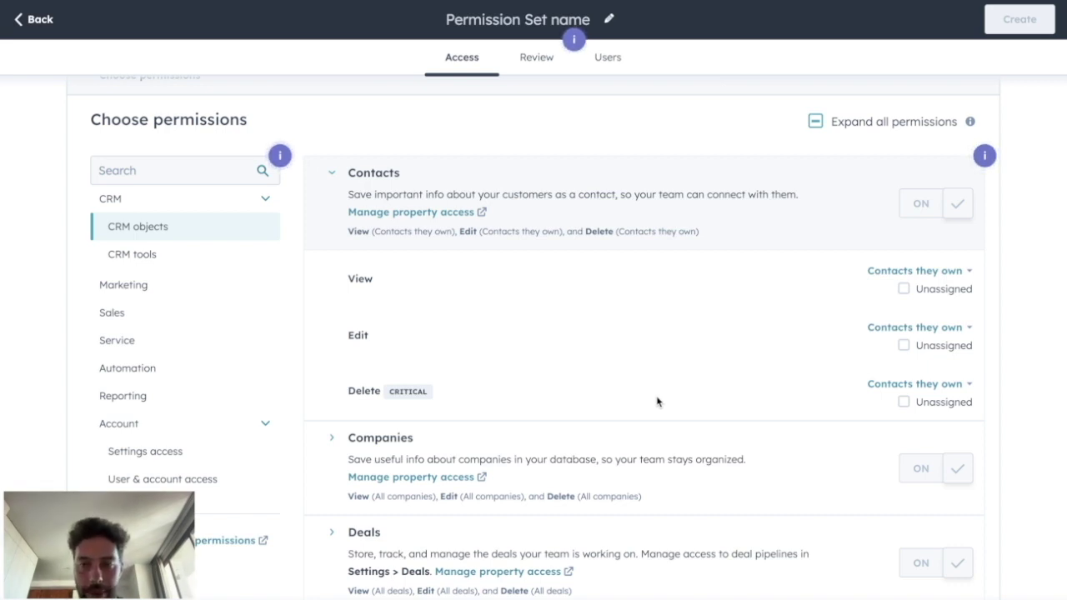
{"action": "left_click", "coordinate": [942, 385]}
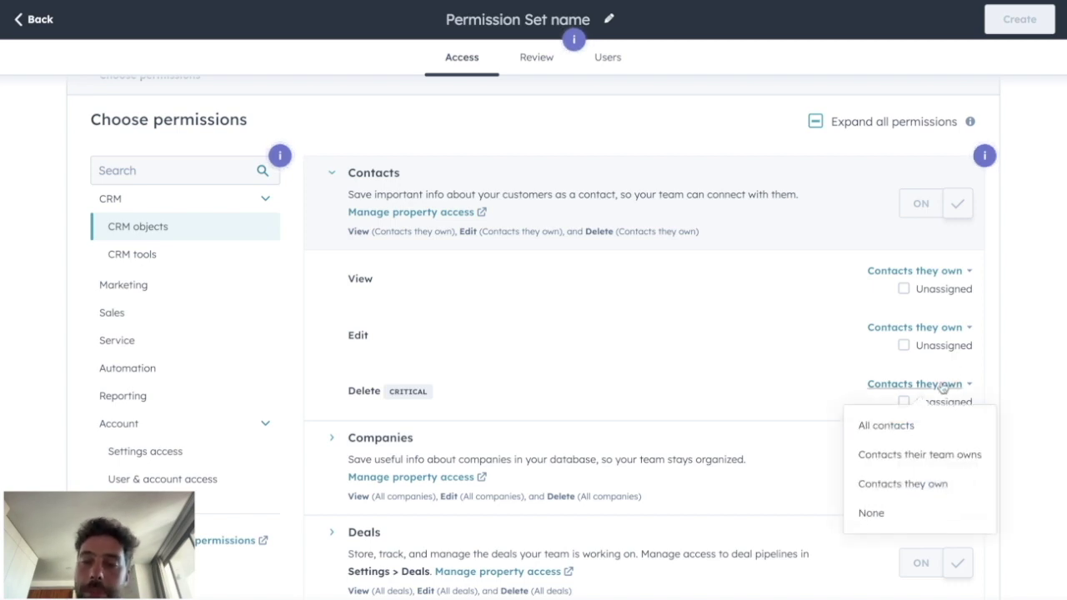
{"action": "left_click", "coordinate": [875, 512]}
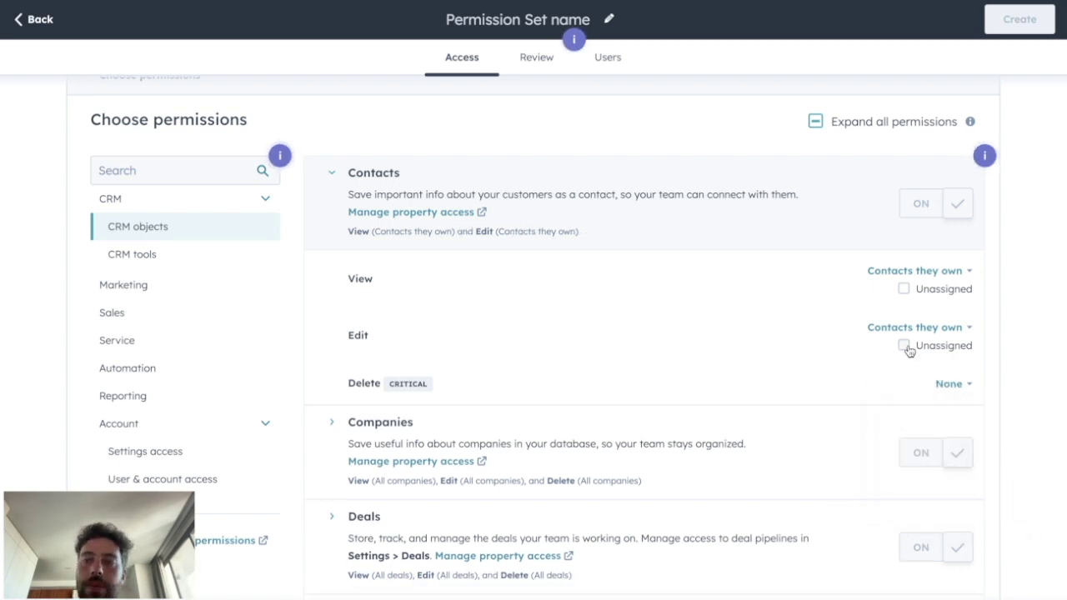
{"action": "left_click_drag", "start_coordinate": [287, 383], "coordinate": [491, 388]}
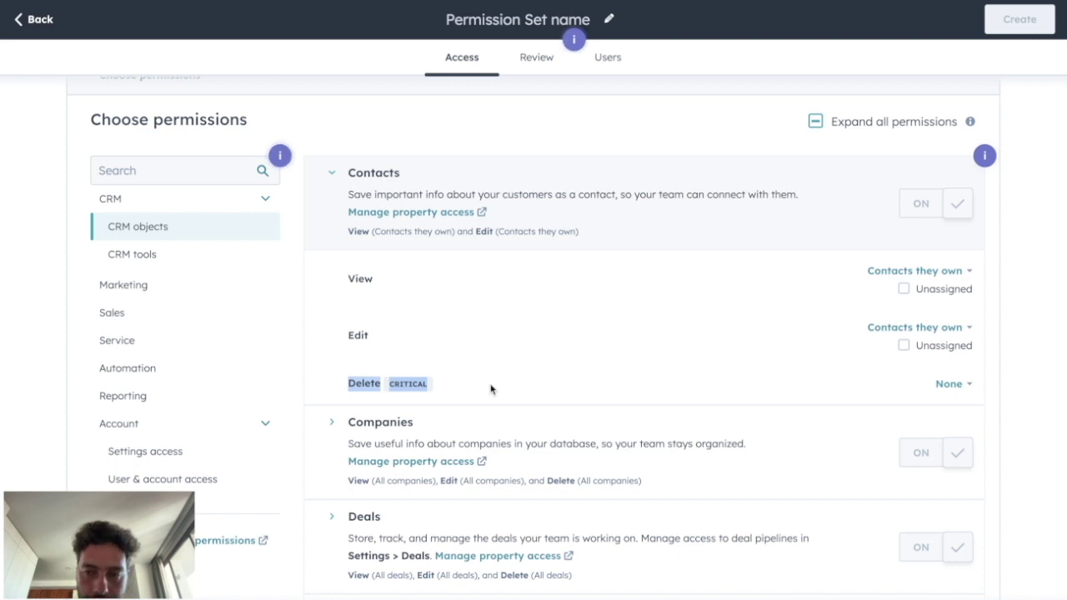
- Limit Companies view and edit access to companies they own without unassigned ones, and set Delete to None
{"action": "scroll", "coordinate": [429, 288], "scroll_direction": "up", "scroll_amount": 1}
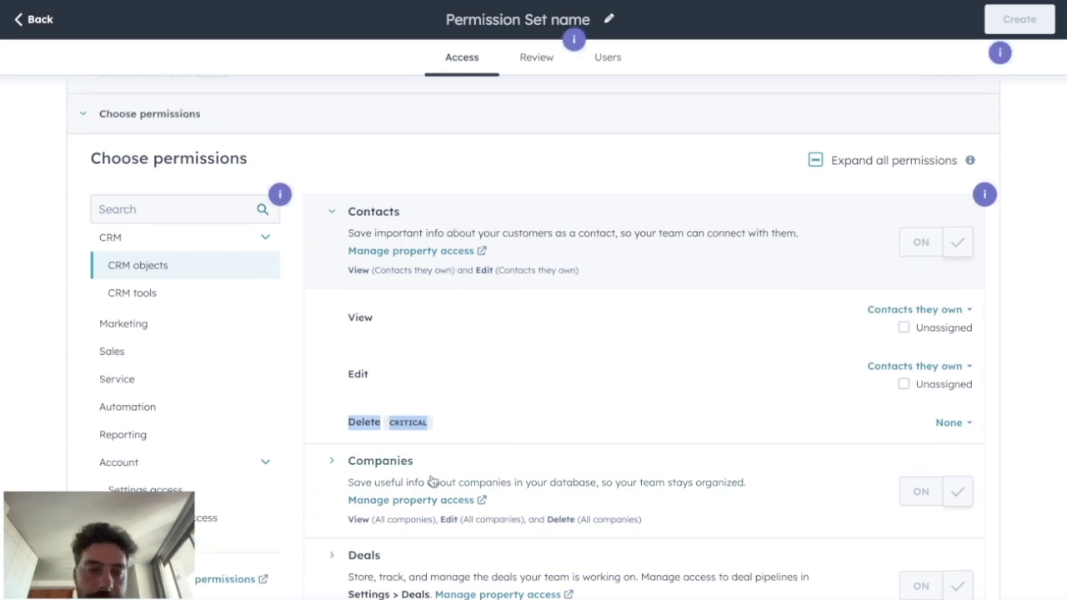
{"action": "left_click", "coordinate": [405, 464]}
{"action": "scroll", "coordinate": [433, 467], "scroll_direction": "down", "scroll_amount": 4}
{"action": "left_click", "coordinate": [930, 265]}
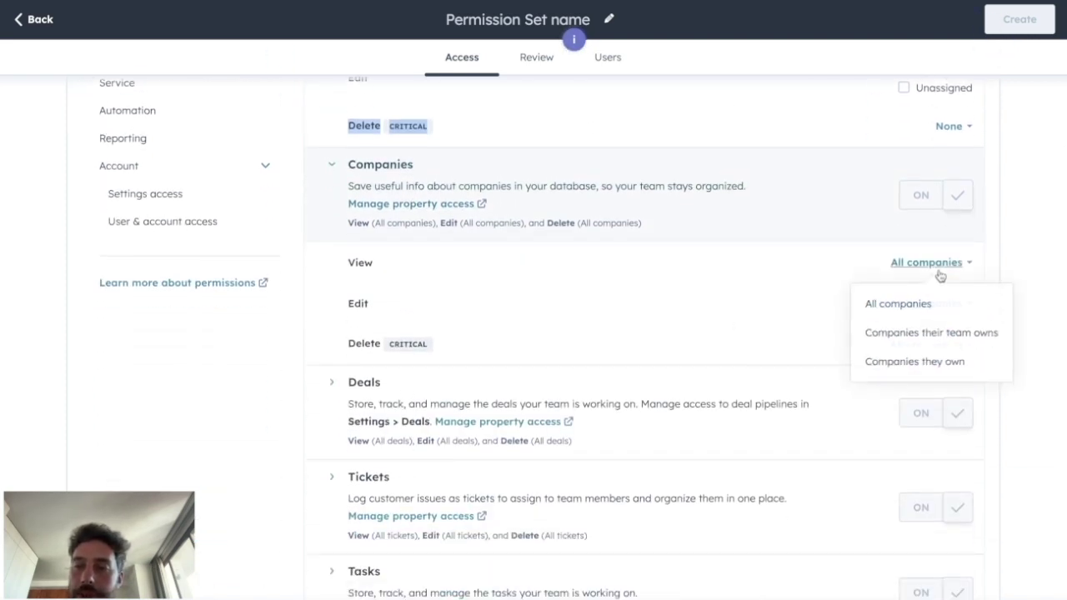
{"action": "left_click", "coordinate": [910, 361]}
{"action": "left_click", "coordinate": [917, 390]}
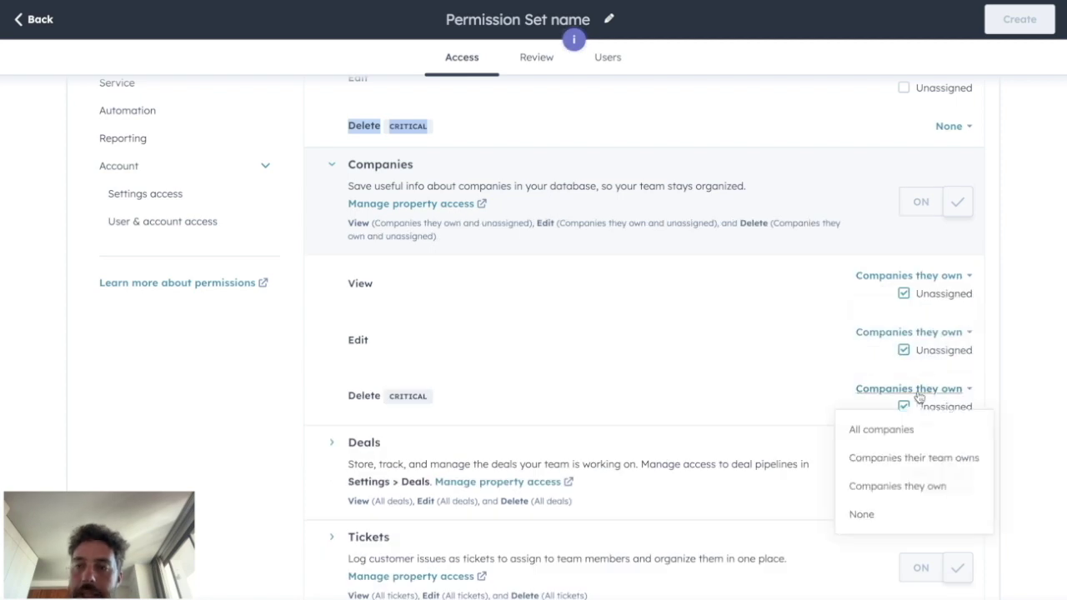
{"action": "left_click", "coordinate": [861, 514]}
{"action": "left_click", "coordinate": [905, 282]}
- Turn off the Import permission in the permission set's CRM tools
{"action": "scroll", "coordinate": [572, 488], "scroll_direction": "down", "scroll_amount": 3}
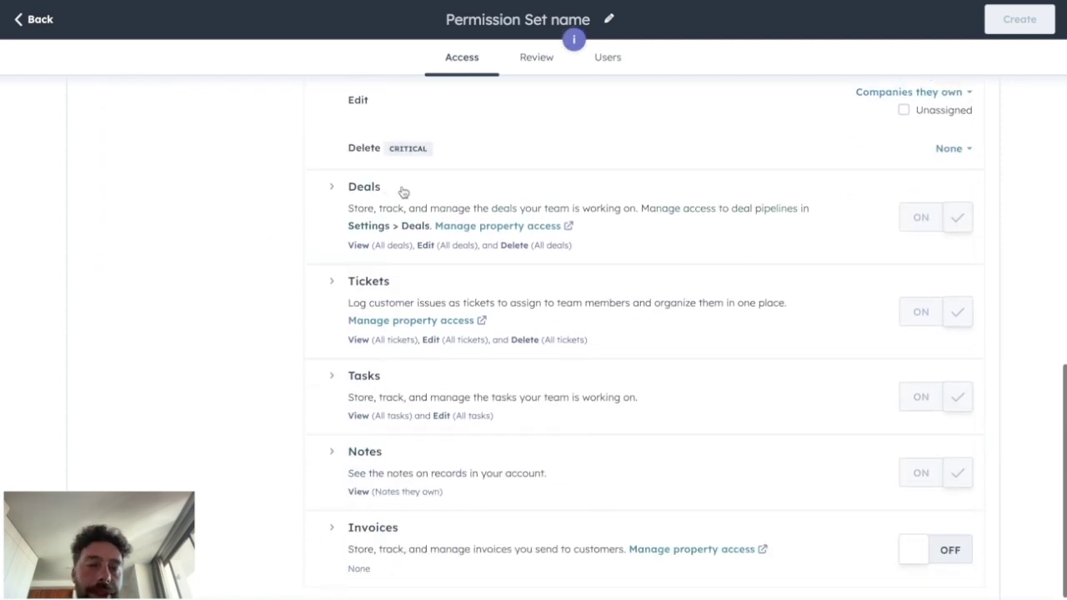
{"action": "scroll", "coordinate": [470, 332], "scroll_direction": "down", "scroll_amount": 1}
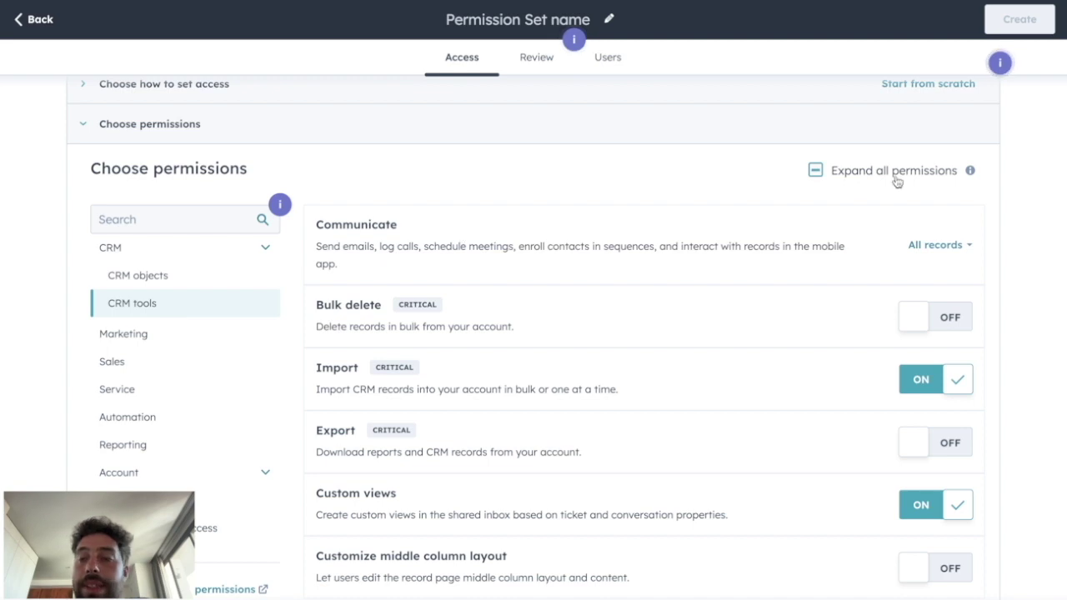
{"action": "scroll", "coordinate": [646, 365], "scroll_direction": "down", "scroll_amount": 1}
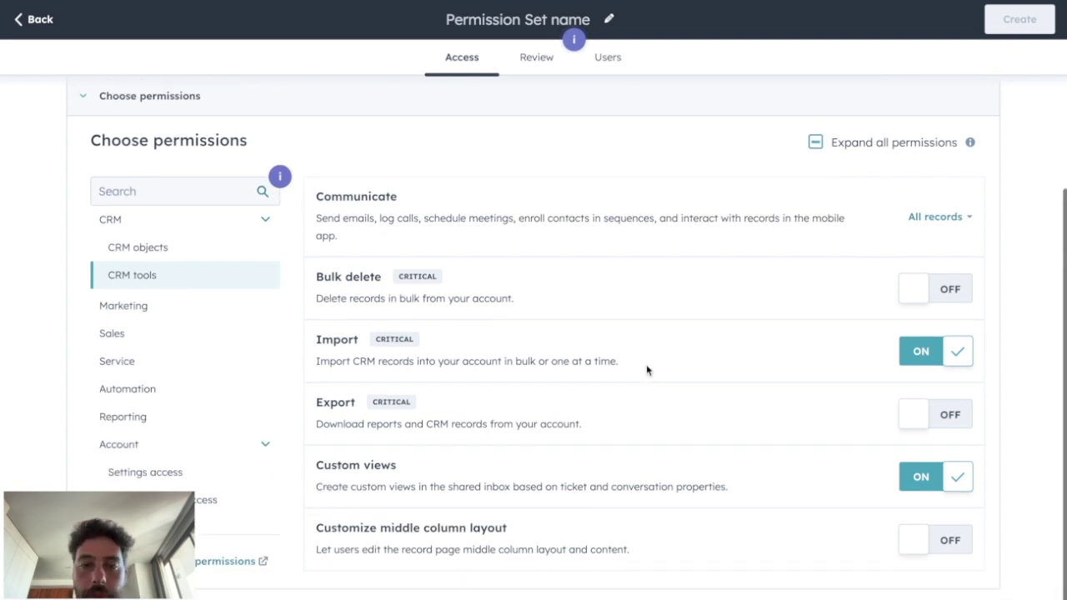
{"action": "left_click", "coordinate": [950, 351]}
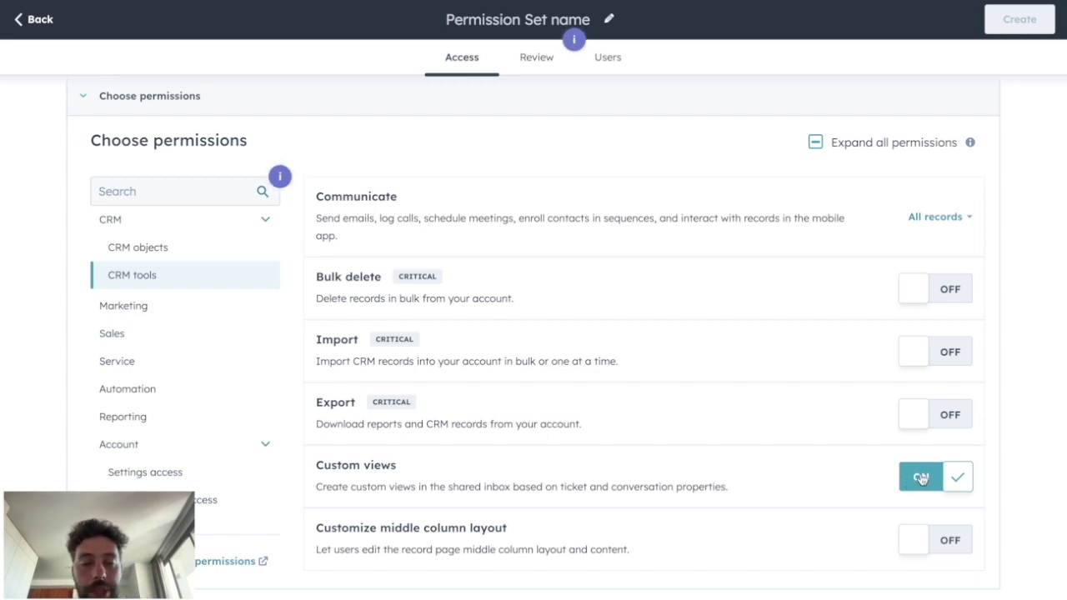
- Turn off the Lists, Forms, Files and Marketing Access permissions in the Marketing category
{"action": "left_click", "coordinate": [156, 306]}
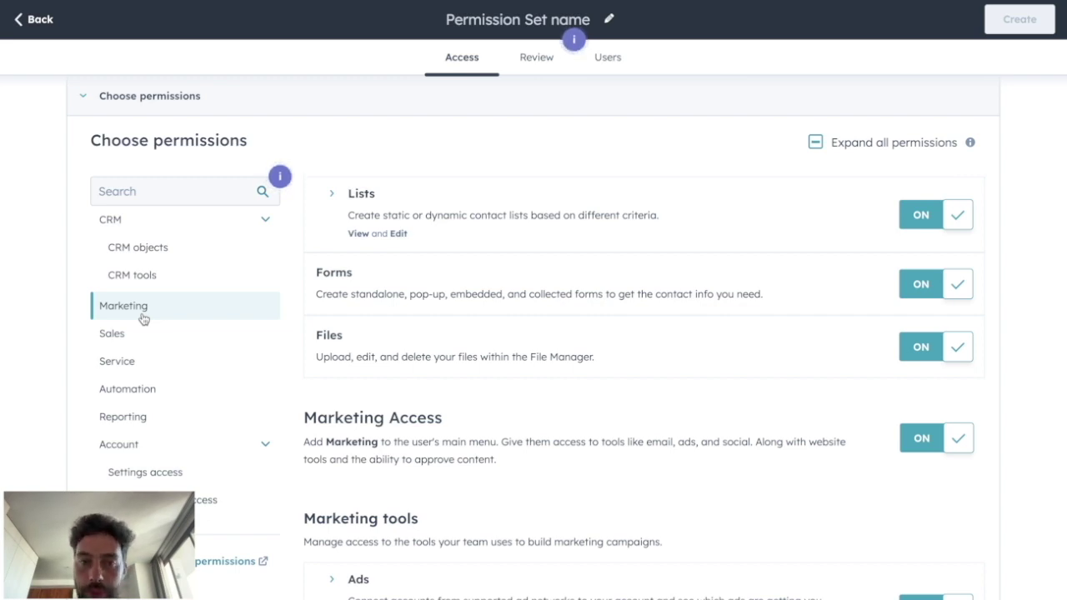
{"action": "left_click", "coordinate": [928, 216]}
{"action": "left_click", "coordinate": [920, 282]}
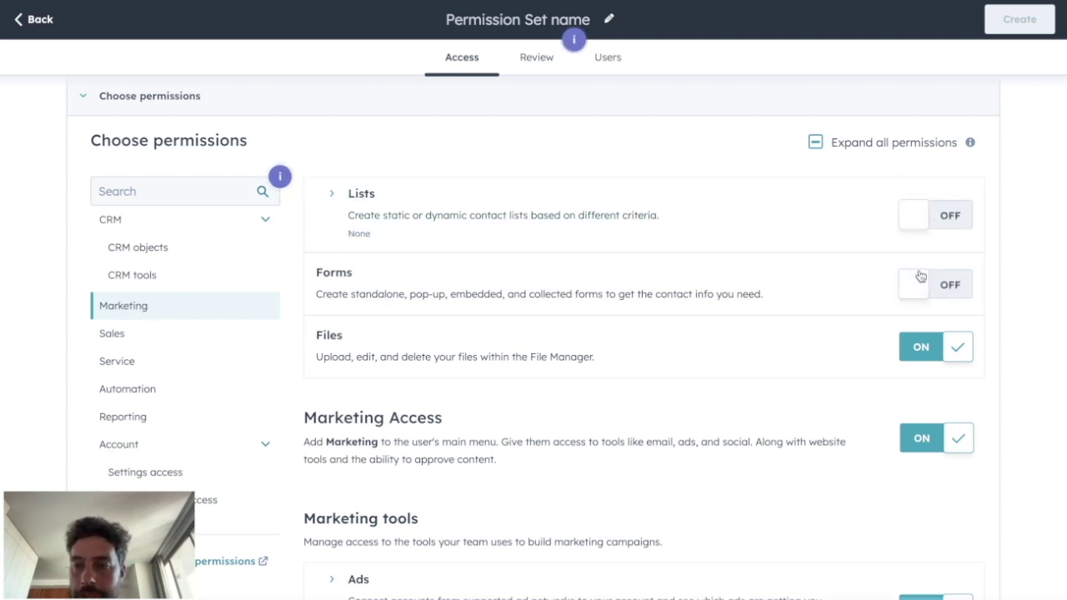
{"action": "left_click", "coordinate": [914, 345]}
{"action": "left_click", "coordinate": [914, 436]}
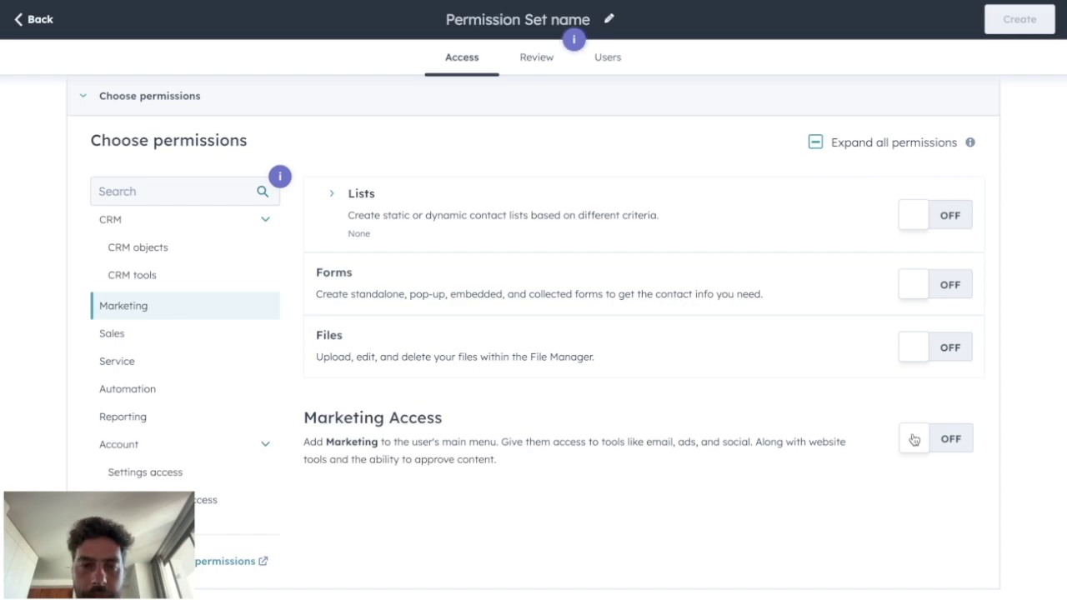
- Look through the Sales, Service, Settings access, and User & account access permissions
{"action": "left_click", "coordinate": [126, 341]}
{"action": "scroll", "coordinate": [667, 342], "scroll_direction": "down", "scroll_amount": 2}
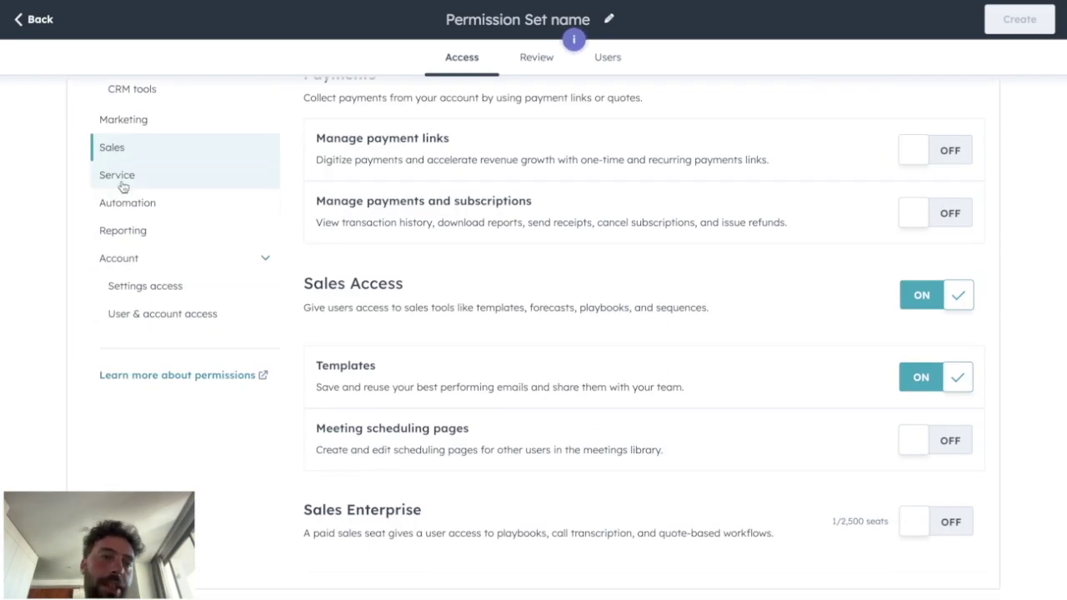
{"action": "left_click", "coordinate": [123, 187]}
{"action": "left_click", "coordinate": [144, 283]}
{"action": "left_click", "coordinate": [155, 313]}
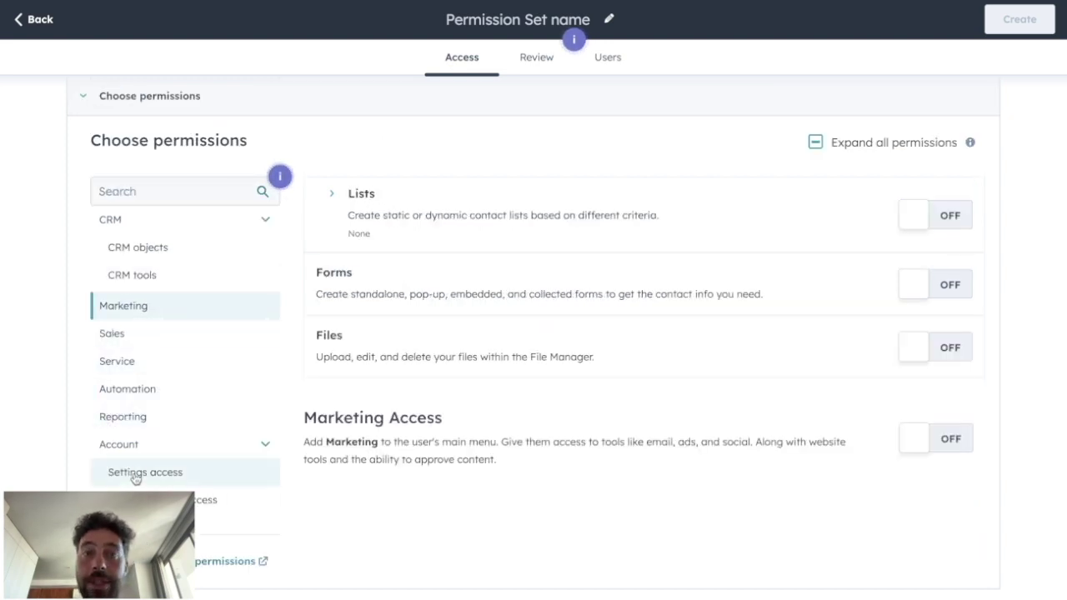
- Name the permission set Sales Rep and create it
{"action": "scroll", "coordinate": [290, 194], "scroll_direction": "up", "scroll_amount": 2}
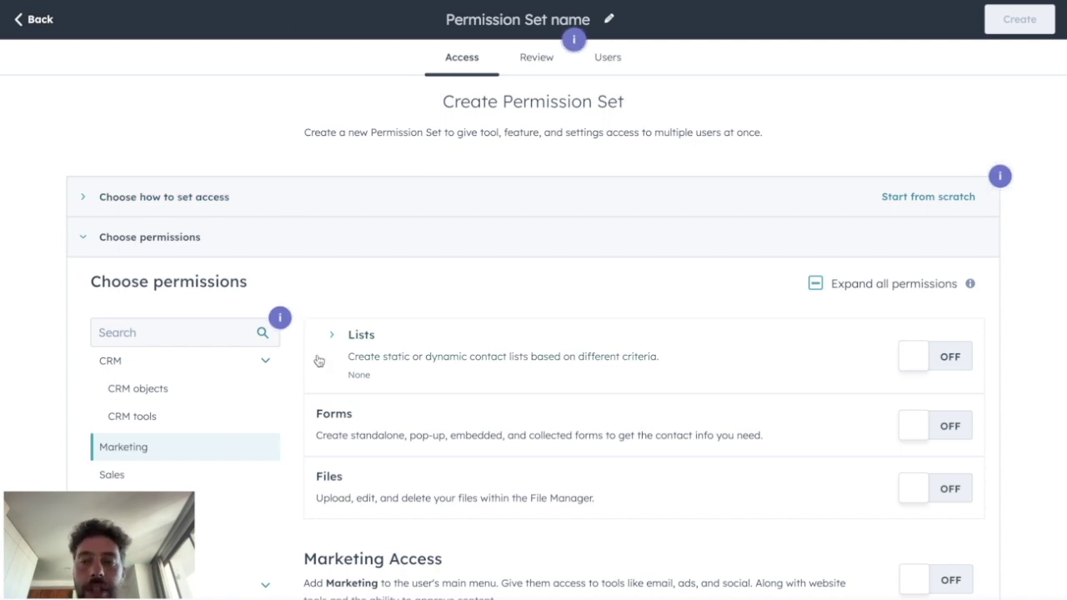
{"action": "left_click", "coordinate": [493, 20]}
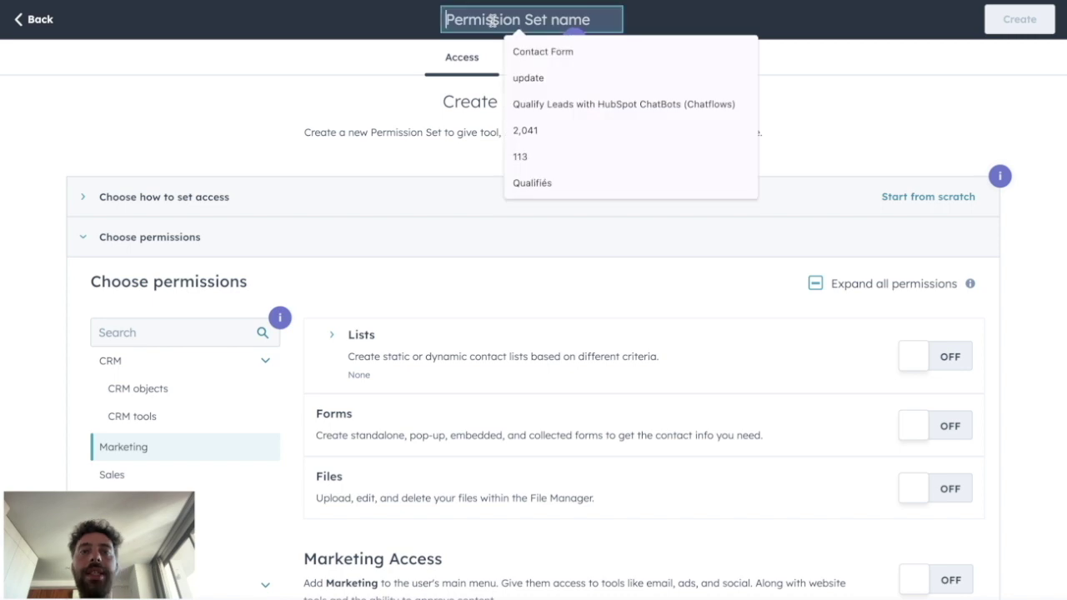
{"action": "type", "text": "Sales Rep"}
{"action": "key", "text": "Return"}
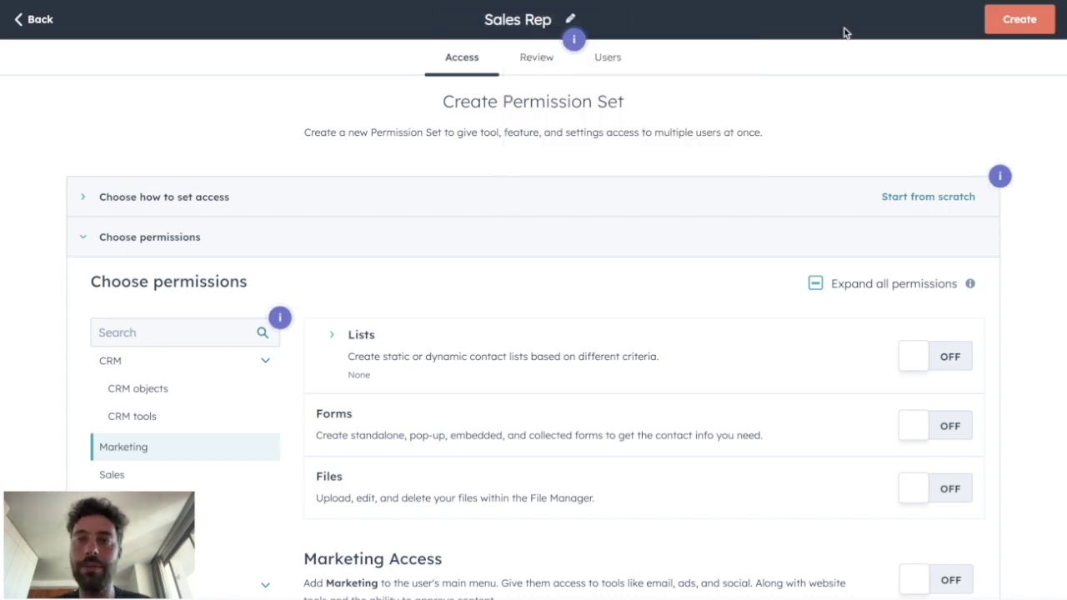
{"action": "left_click", "coordinate": [1019, 19]}
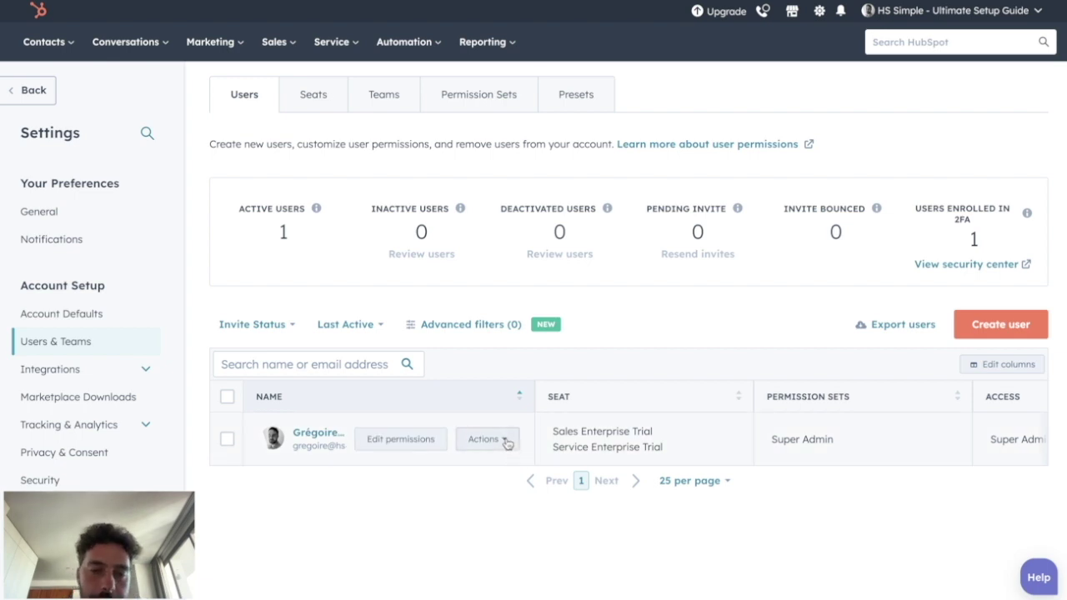
- Check the actions offered for the Super Admin user, including Assign permission set, without applying any
{"action": "left_click", "coordinate": [506, 442]}
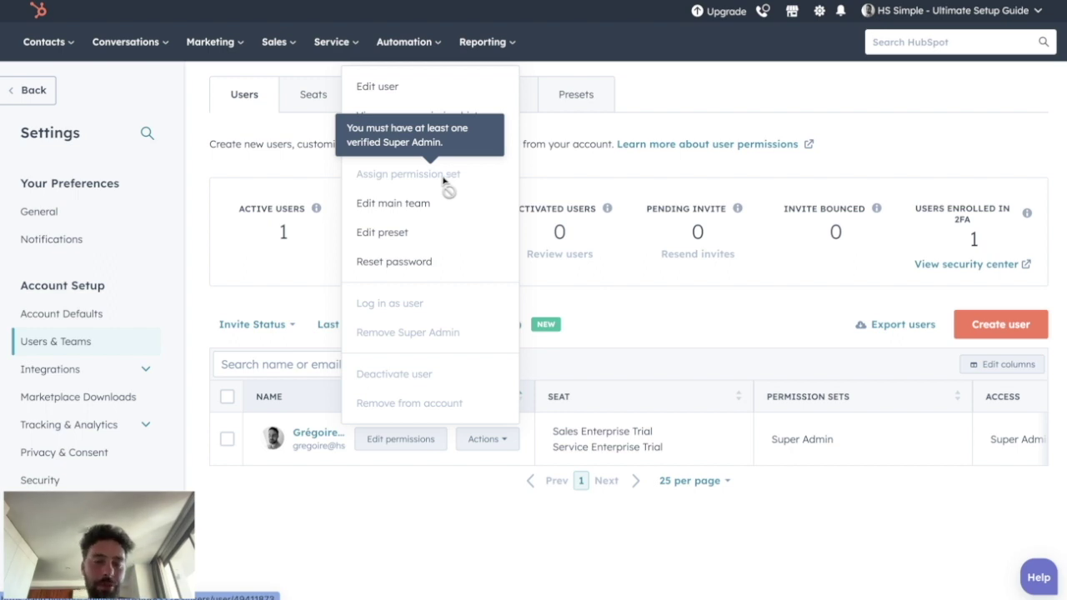
{"action": "left_click", "coordinate": [417, 538]}
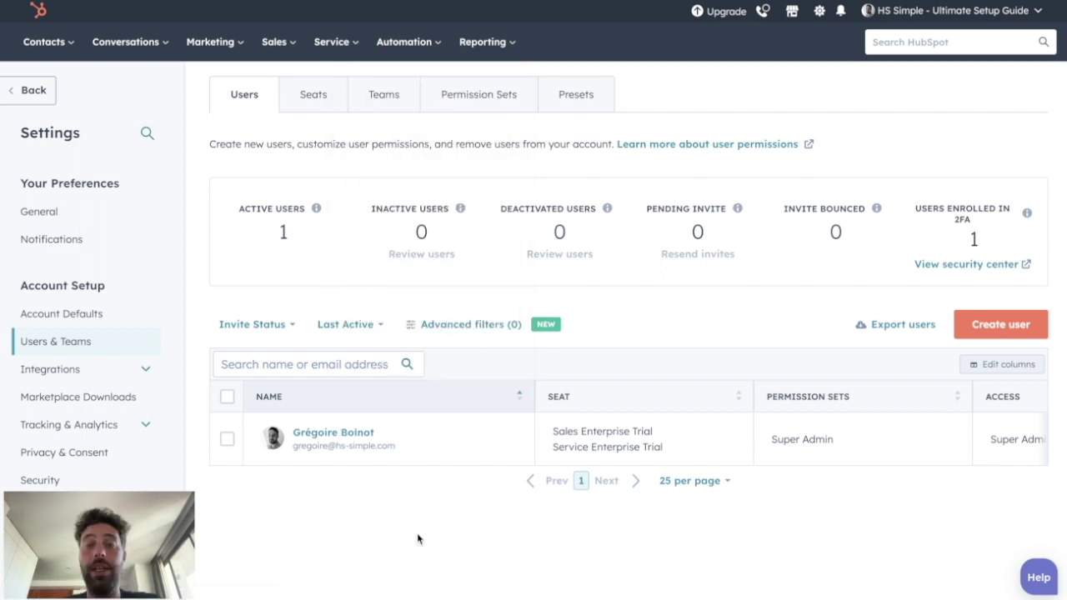